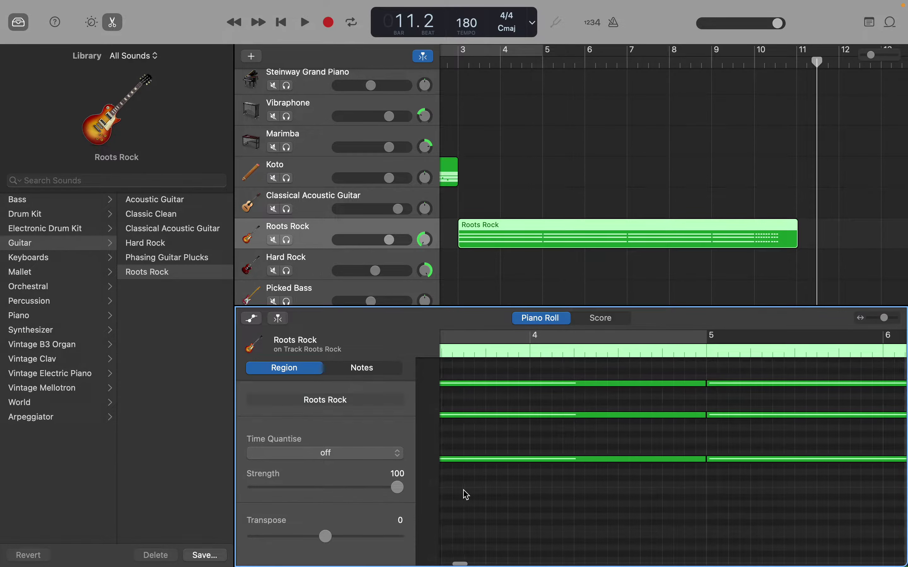
Copy all notes of the Roots Rock region and paste them onto the Hard Rock track starting at bar 3.
{"action": "scroll", "coordinate": [466, 495], "scroll_direction": "left", "scroll_amount": 5}
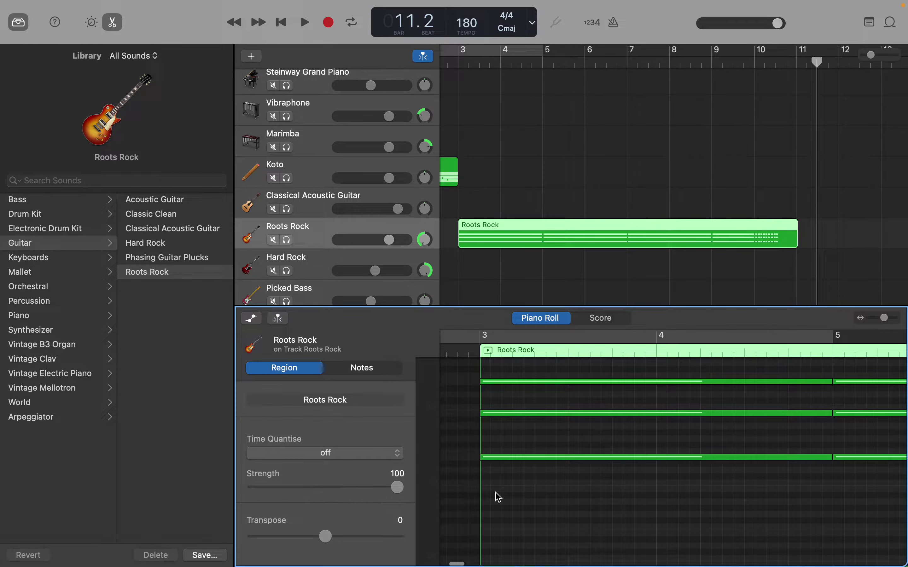
{"action": "left_click_drag", "start_coordinate": [495, 492], "coordinate": [767, 528]}
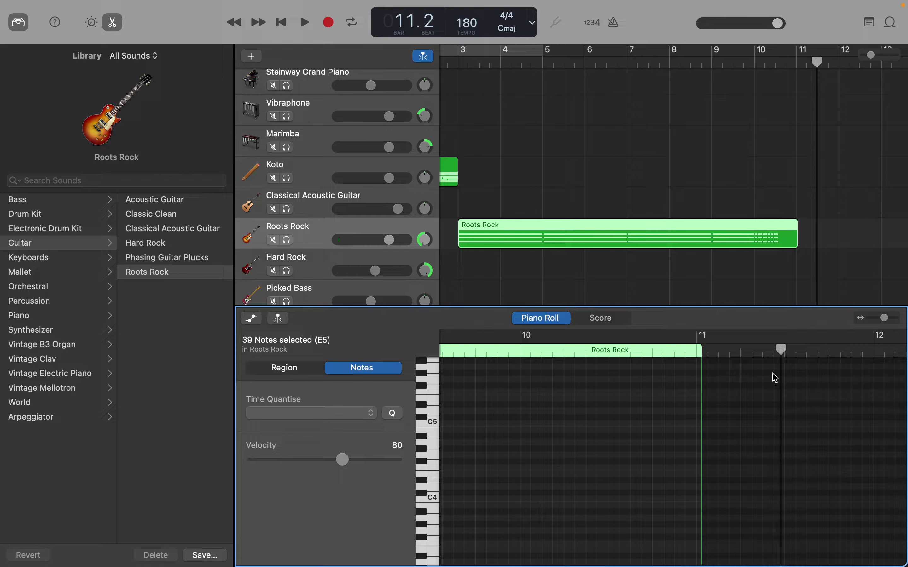
{"action": "left_click_drag", "start_coordinate": [817, 66], "coordinate": [459, 62]}
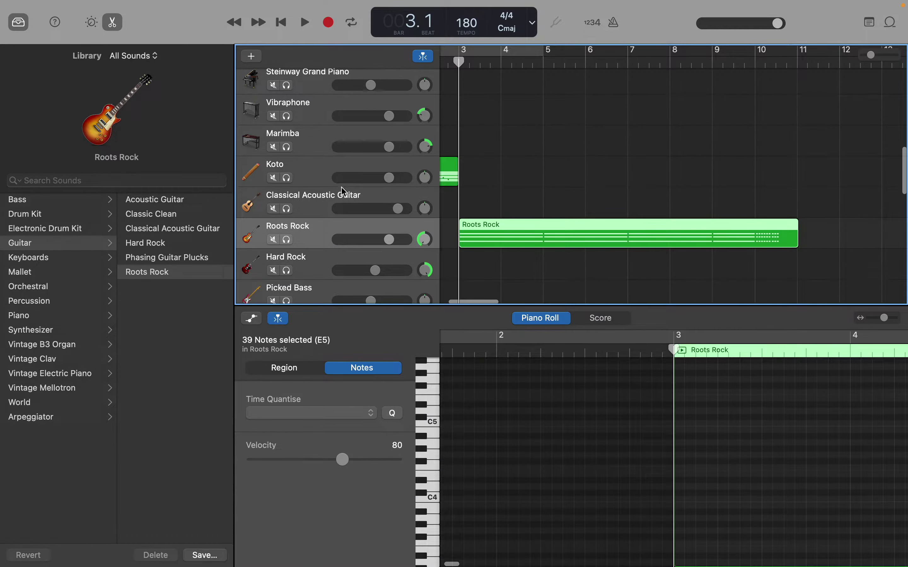
{"action": "left_click", "coordinate": [305, 266]}
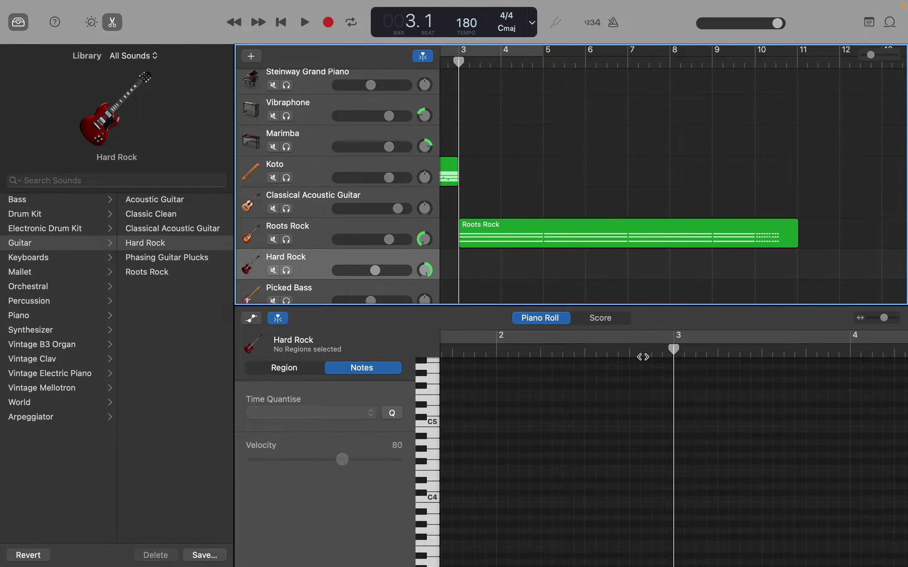
{"action": "key", "text": "super+v"}
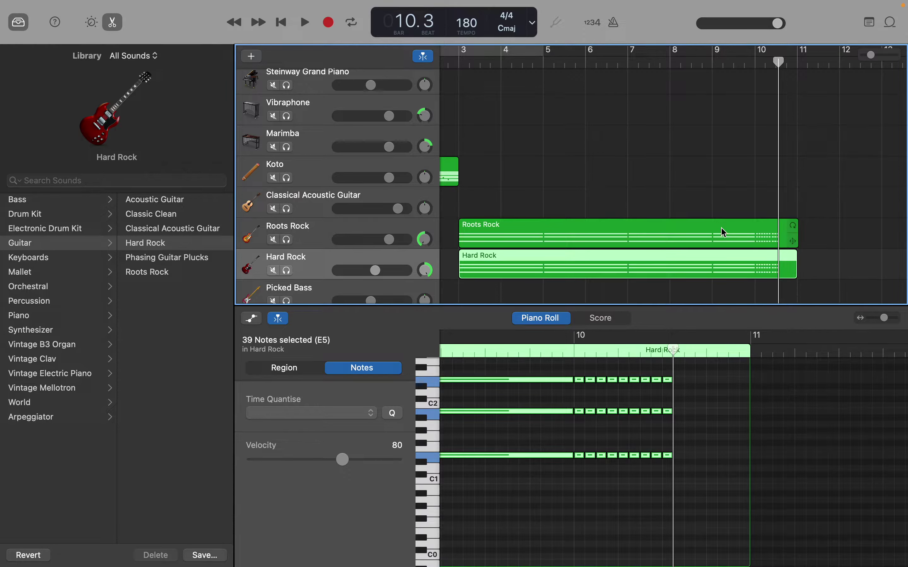
Delete the long three-note chord that fills bar 9 in the Roots Rock region.
{"action": "left_click", "coordinate": [702, 224]}
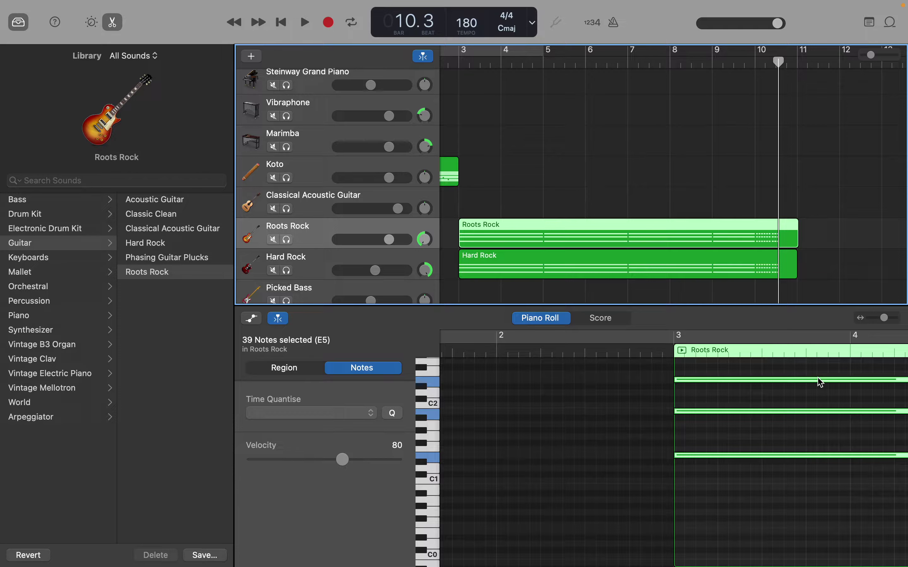
{"action": "scroll", "coordinate": [819, 379], "scroll_direction": "right", "scroll_amount": 10}
{"action": "scroll", "coordinate": [819, 380], "scroll_direction": "right", "scroll_amount": 15}
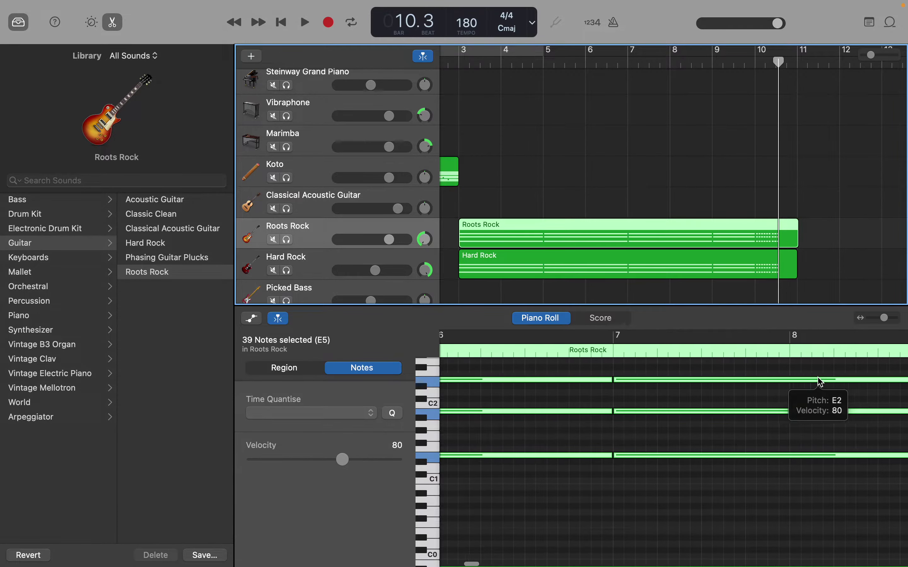
{"action": "scroll", "coordinate": [819, 380], "scroll_direction": "right", "scroll_amount": 2}
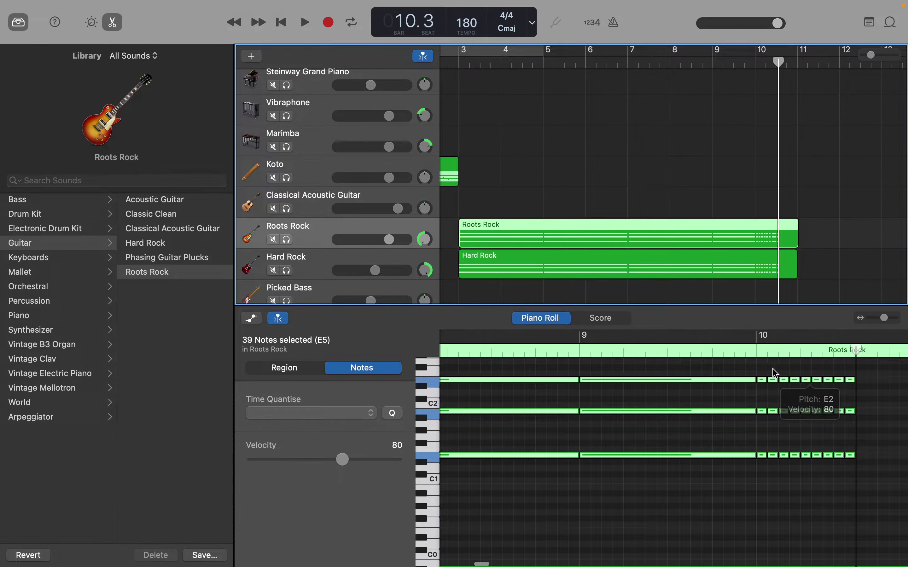
{"action": "left_click", "coordinate": [728, 374]}
{"action": "left_click_drag", "start_coordinate": [700, 371], "coordinate": [700, 475]}
{"action": "key", "text": "Delete"}
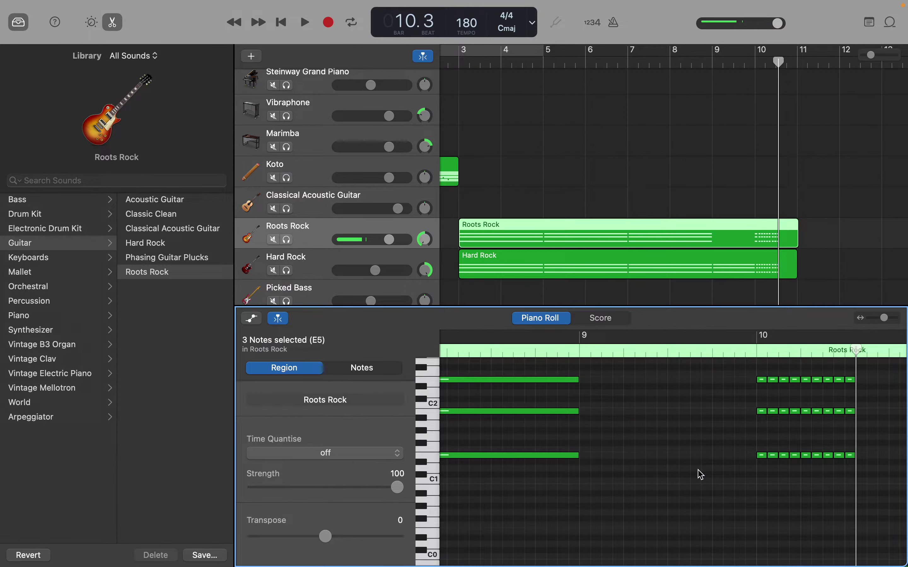
Move the remaining long chords of the Roots Rock region one bar later so they start at bar 4.
{"action": "scroll", "coordinate": [700, 475], "scroll_direction": "left", "scroll_amount": 5}
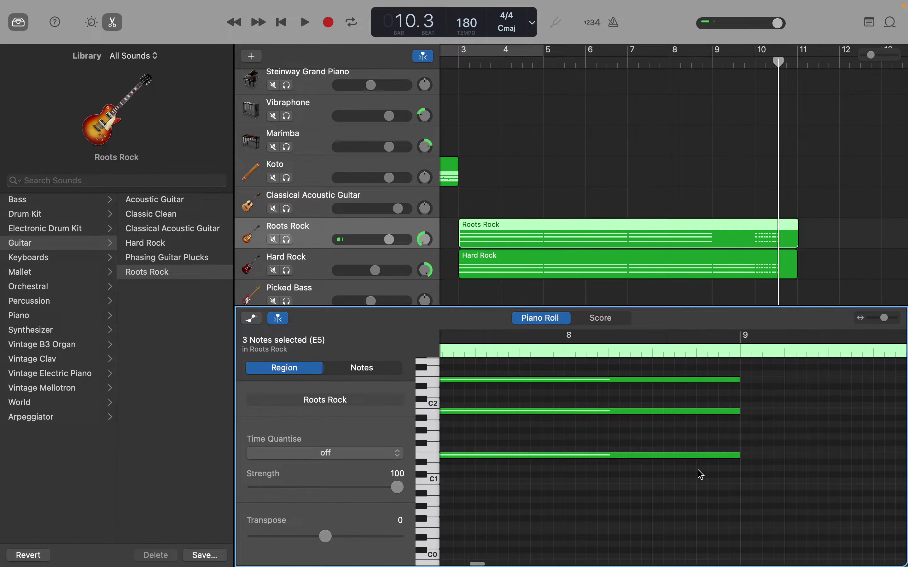
{"action": "left_click_drag", "start_coordinate": [698, 471], "coordinate": [474, 409]}
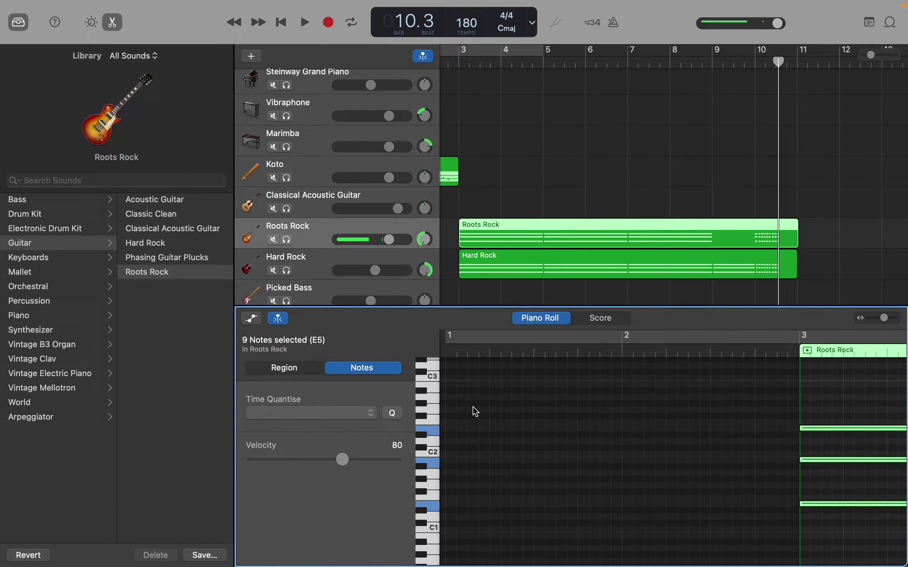
{"action": "left_click_drag", "start_coordinate": [540, 394], "coordinate": [906, 532]}
{"action": "scroll", "coordinate": [906, 532], "scroll_direction": "left", "scroll_amount": 10}
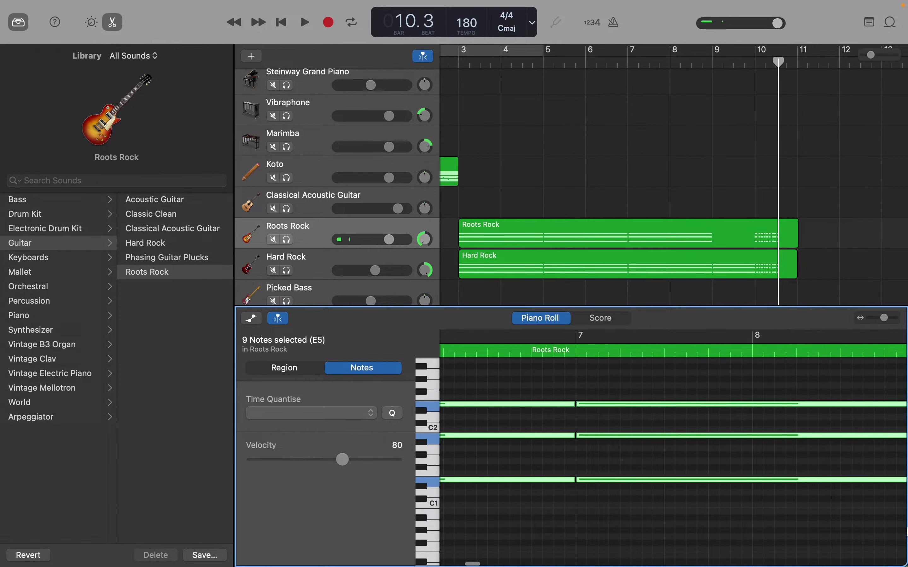
{"action": "scroll", "coordinate": [907, 532], "scroll_direction": "left", "scroll_amount": 10}
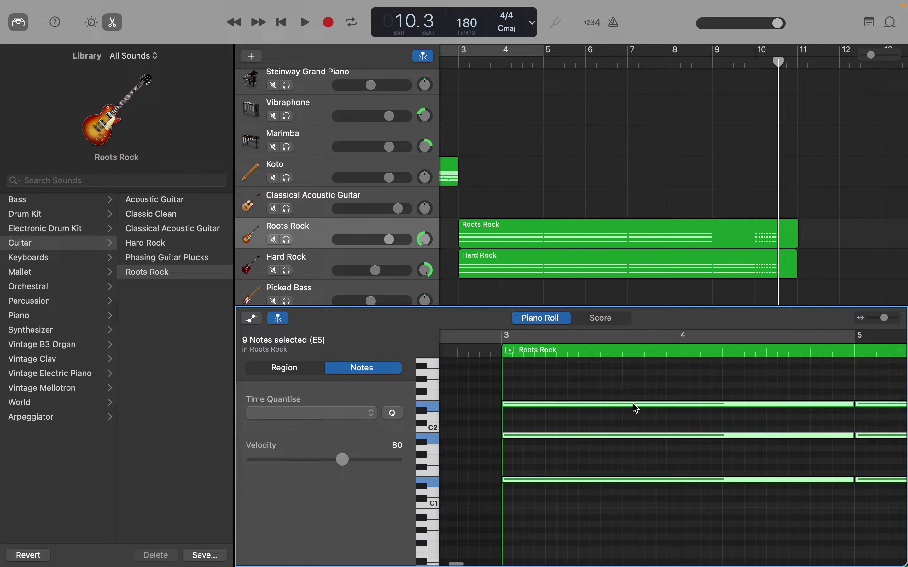
{"action": "left_click_drag", "start_coordinate": [636, 408], "coordinate": [813, 411]}
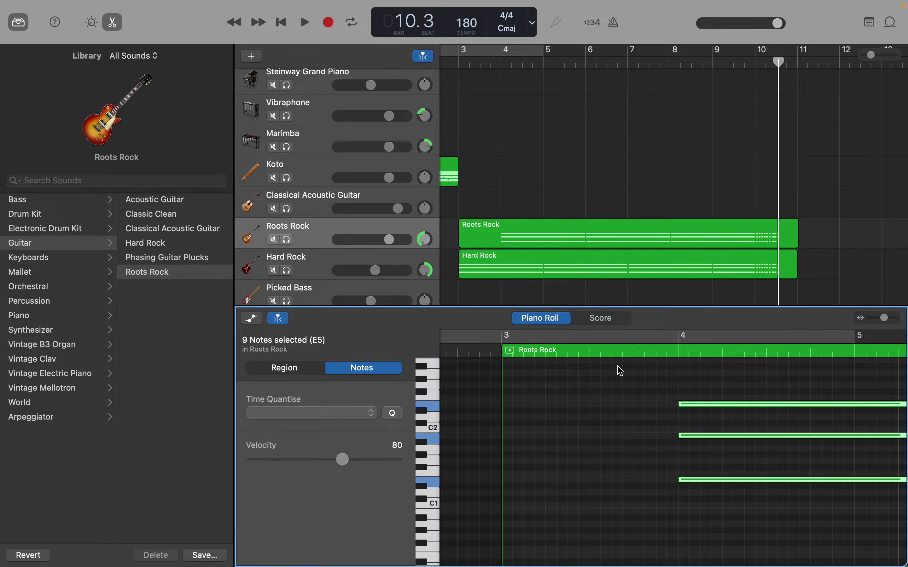
Play the project from the beginning to check the edited guitar parts.
{"action": "key", "text": "Return"}
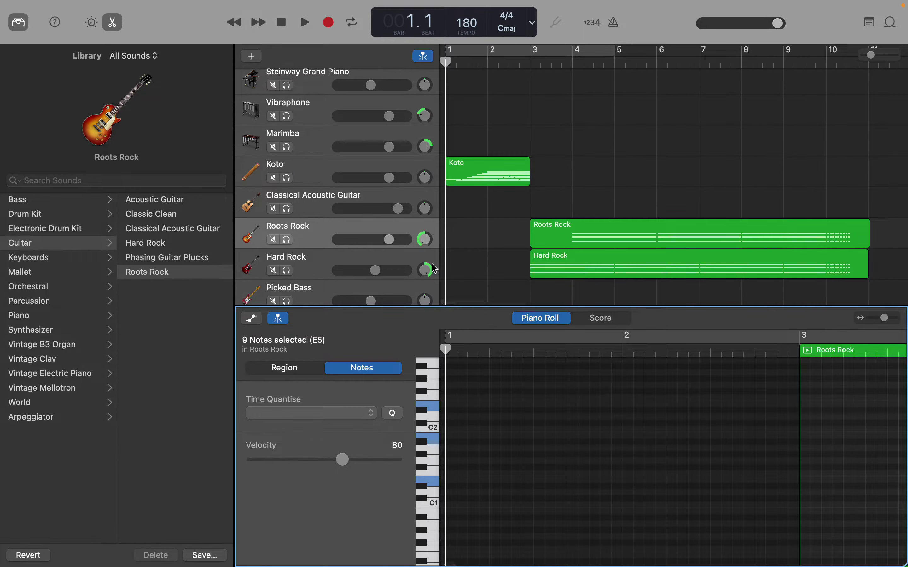
{"action": "key", "text": "space"}
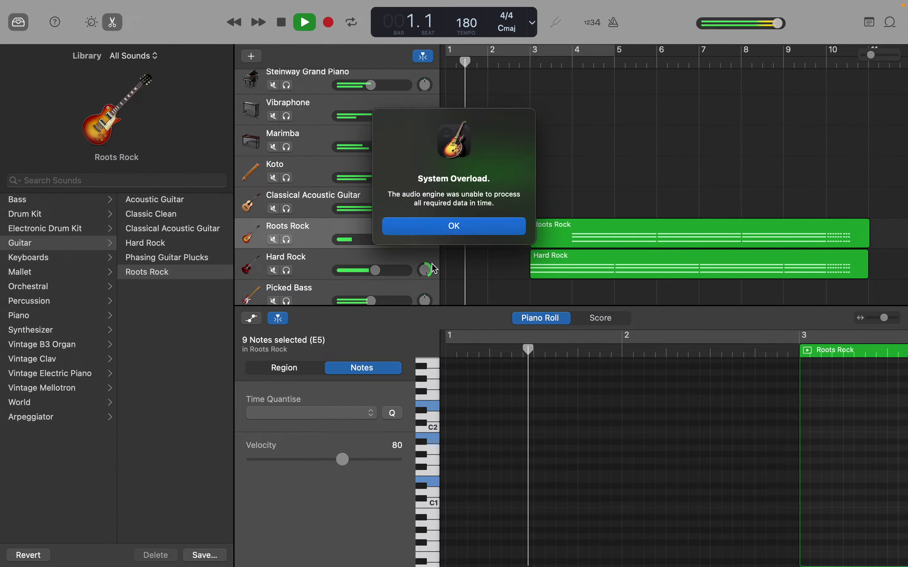
{"action": "key", "text": "Return"}
{"action": "key", "text": "Delete"}
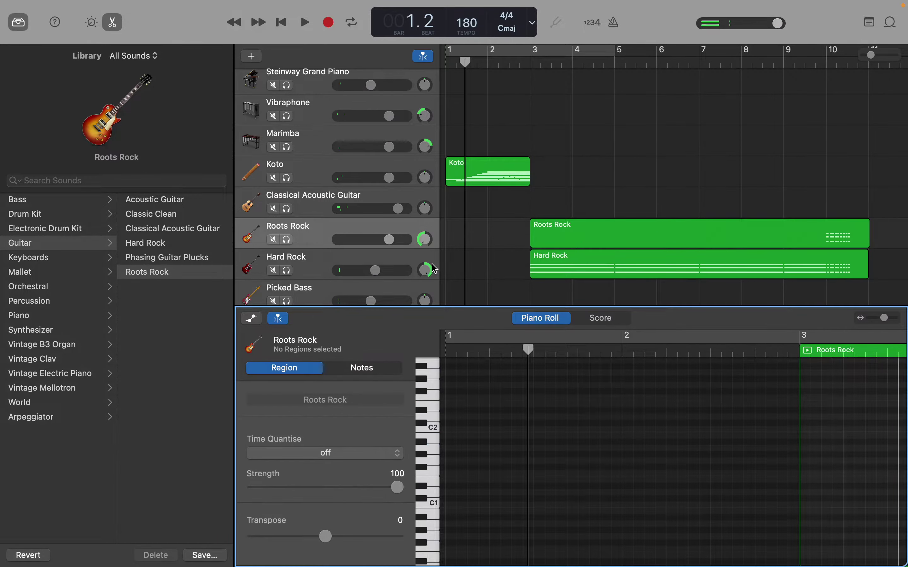
{"action": "key", "text": "super+z"}
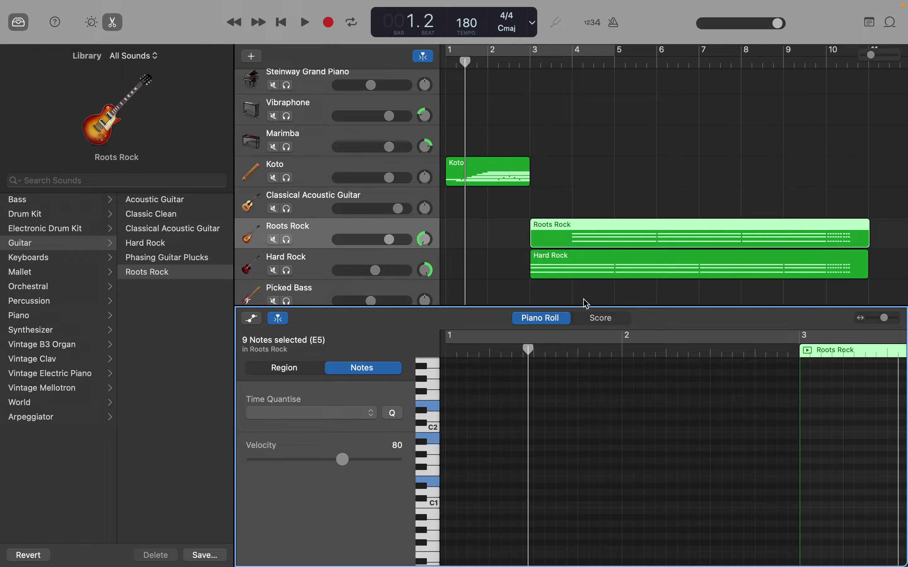
{"action": "left_click", "coordinate": [594, 482]}
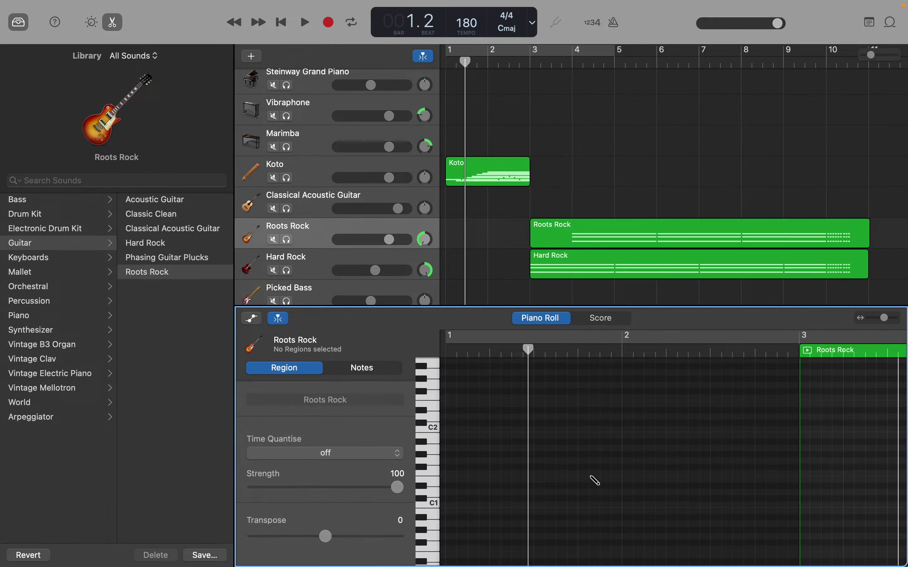
Leave full screen to quit the Notes and Music apps, and return the project window to full screen.
{"action": "mouse_move", "coordinate": [86, 26]}
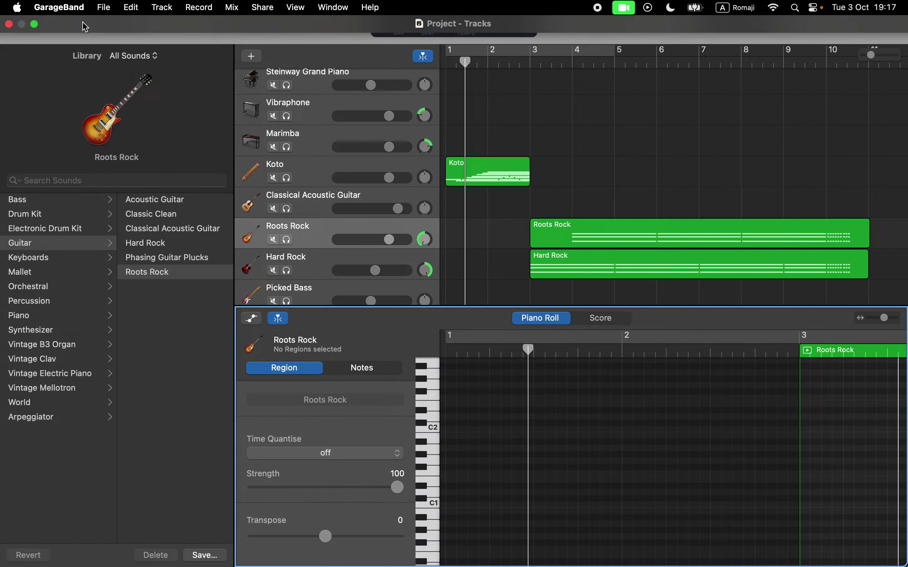
{"action": "left_click", "coordinate": [35, 25]}
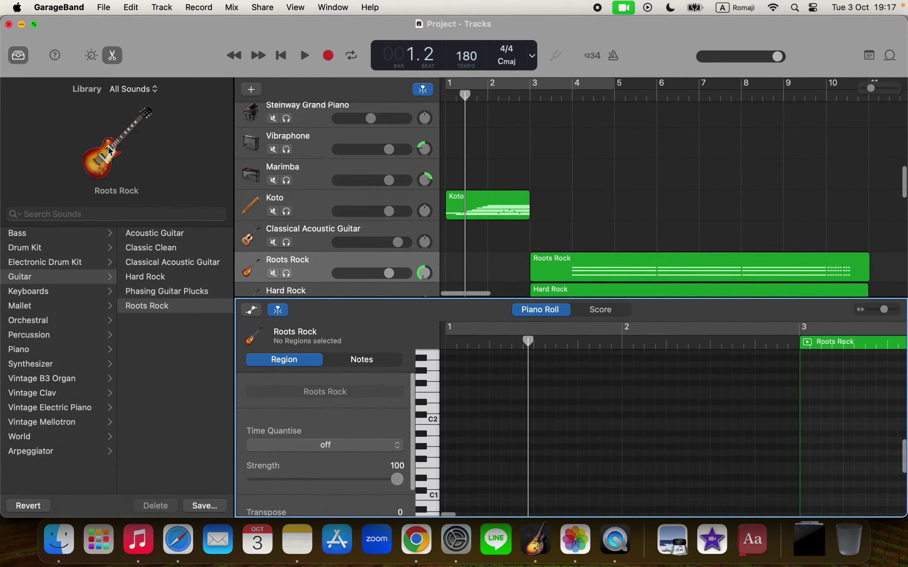
{"action": "right_click", "coordinate": [304, 544]}
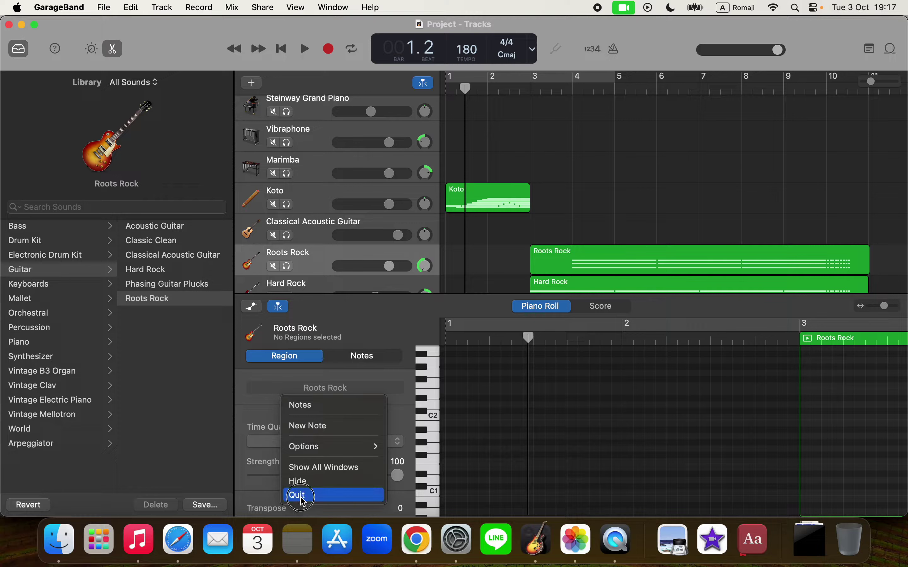
{"action": "left_click", "coordinate": [300, 496]}
{"action": "right_click", "coordinate": [147, 557]}
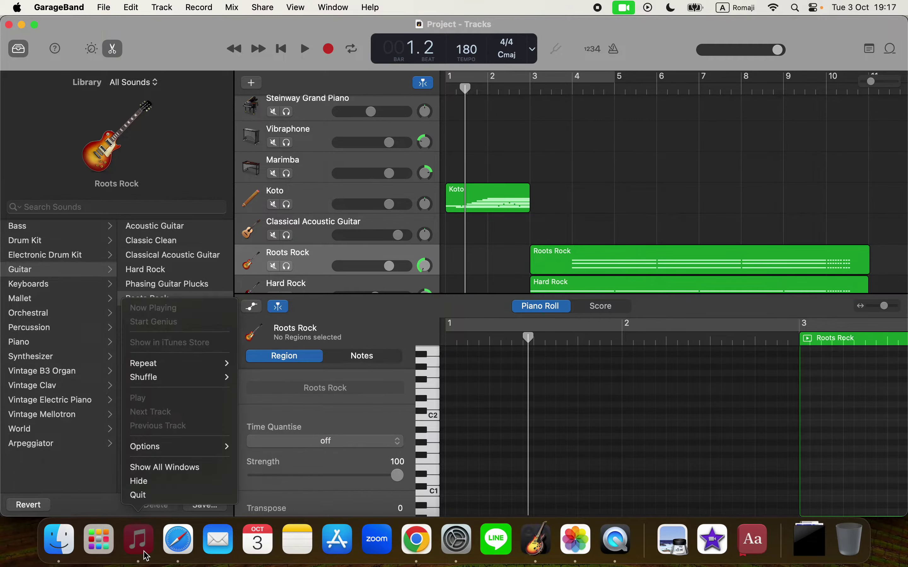
{"action": "left_click", "coordinate": [142, 494]}
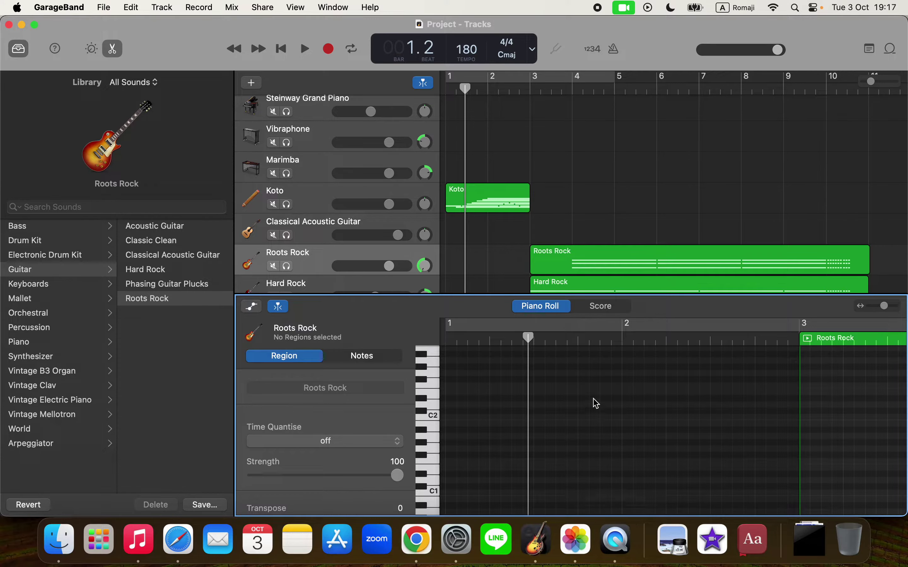
{"action": "left_click", "coordinate": [37, 25]}
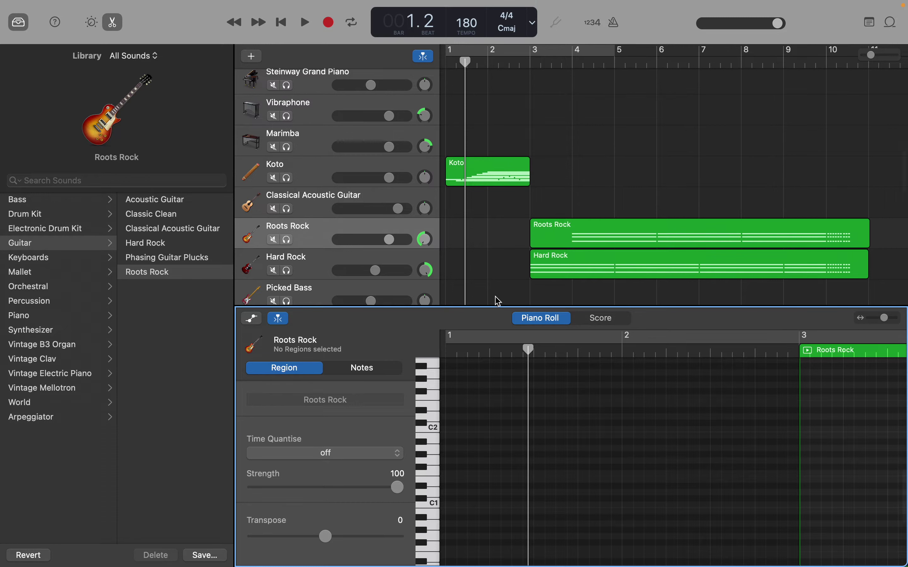
Play the project again from bar 1 and return the playhead to the start.
{"action": "key", "text": "Return"}
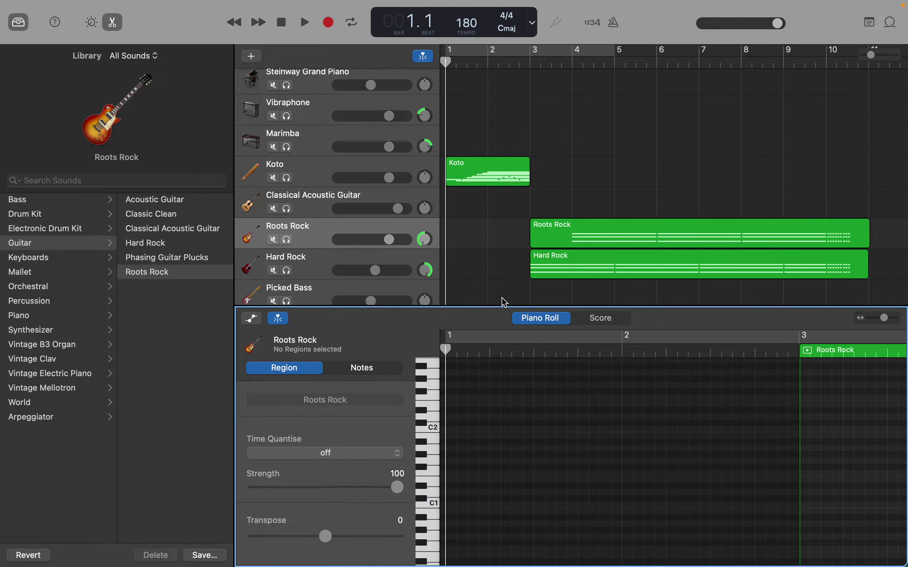
{"action": "key", "text": "space"}
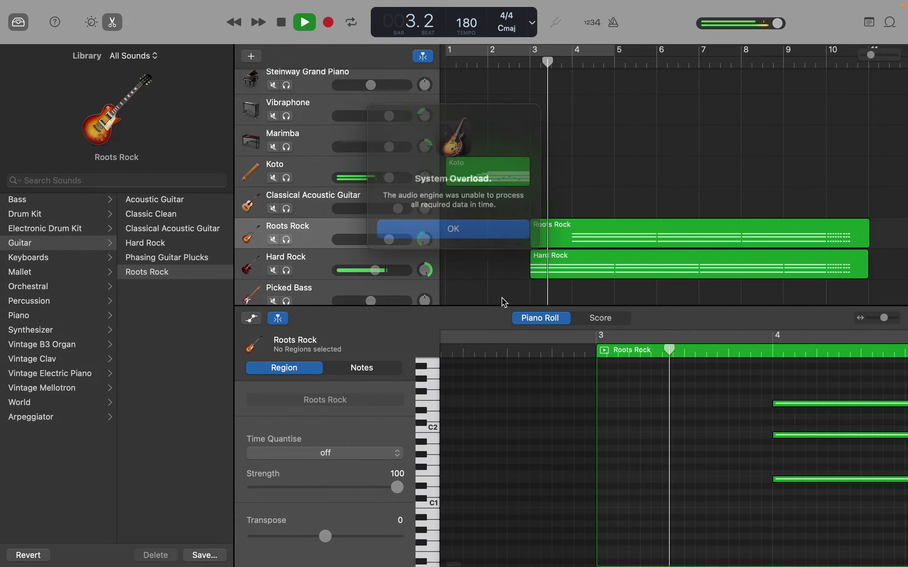
{"action": "key", "text": "Return"}
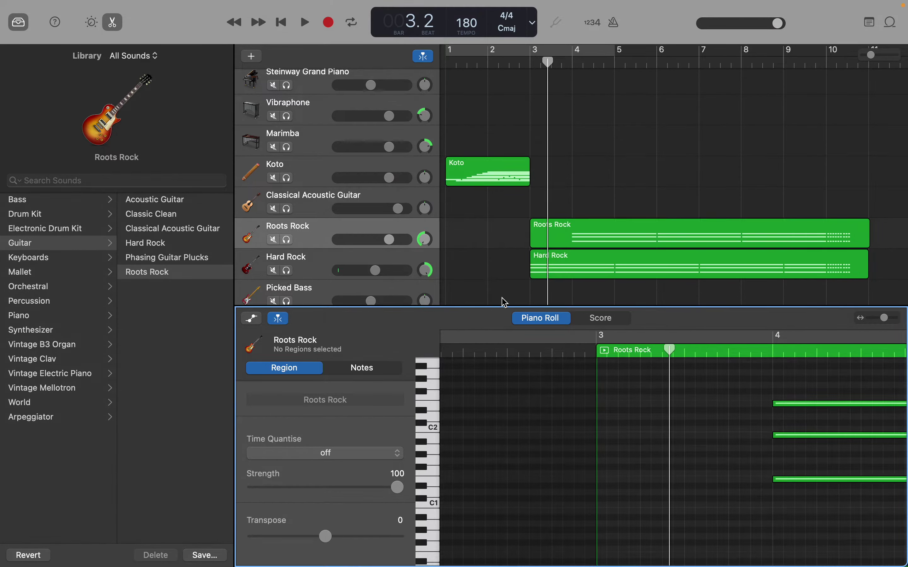
{"action": "key", "text": "Return"}
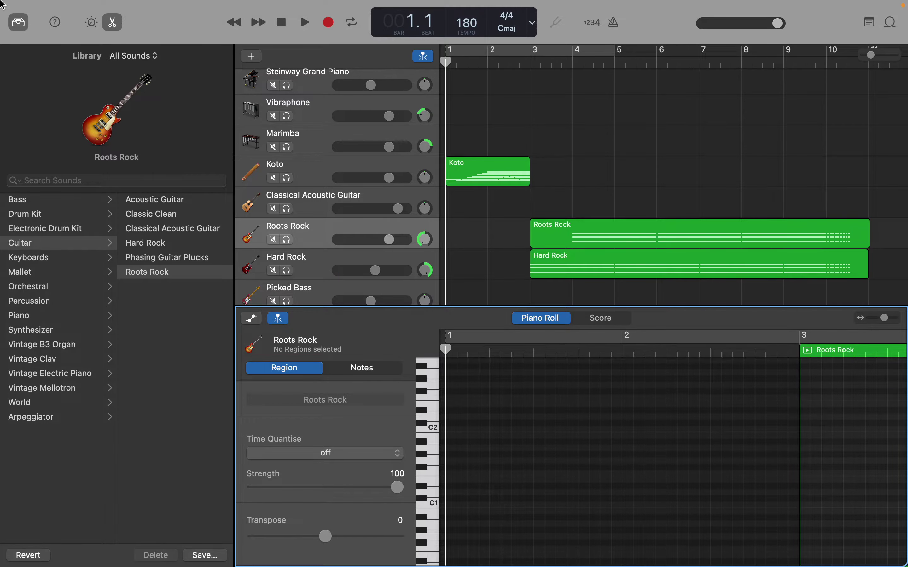
Leave full screen and cycle through the running applications to examine which ones are still open.
{"action": "mouse_move", "coordinate": [49, 6]}
{"action": "left_click", "coordinate": [38, 28]}
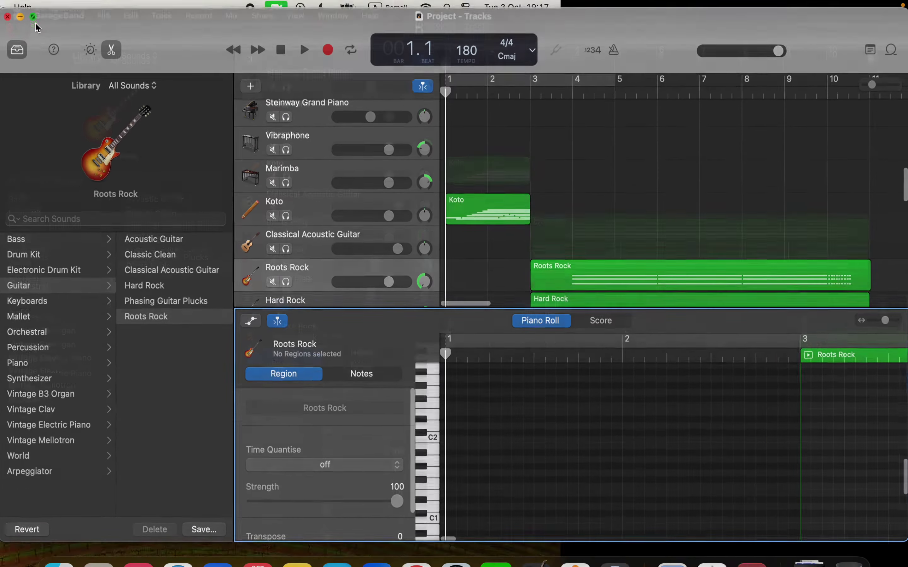
{"action": "key", "text": "super+Tab"}
{"action": "key", "text": "super+Tab"}
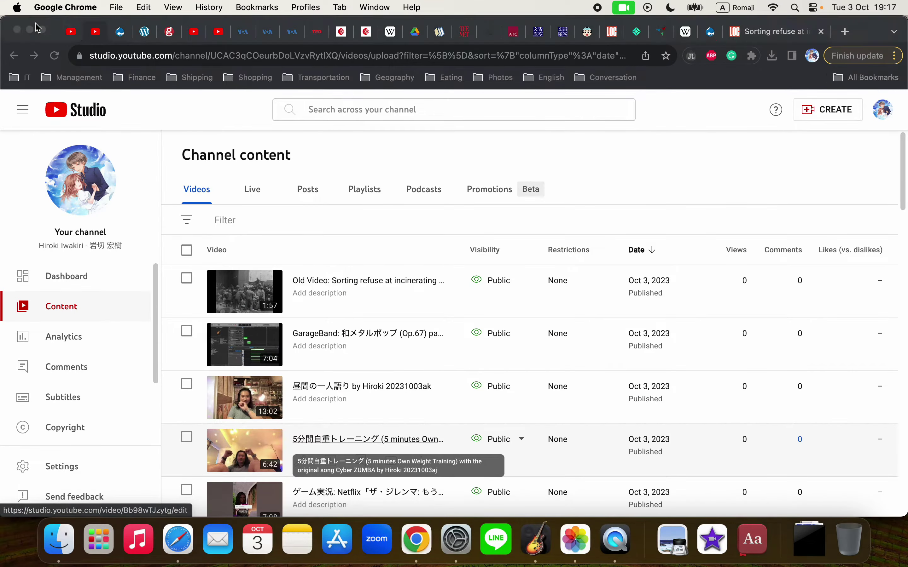
{"action": "key", "text": "super+Tab"}
{"action": "key", "text": "super+Tab"}
{"action": "key", "text": "super+Tab"}
{"action": "key", "text": "super+Tab"}
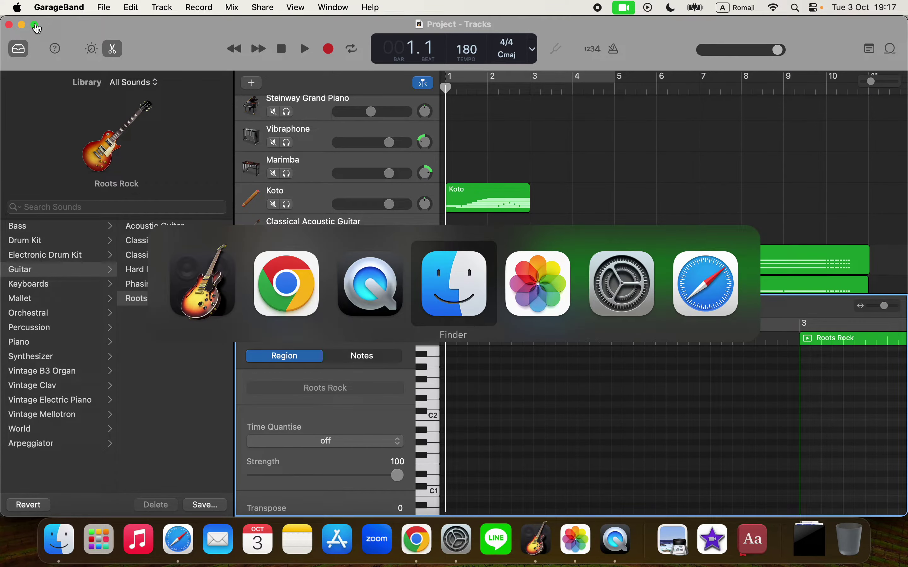
{"action": "key", "text": "super+Tab"}
{"action": "key", "text": "super+Tab"}
{"action": "key", "text": "super+Tab"}
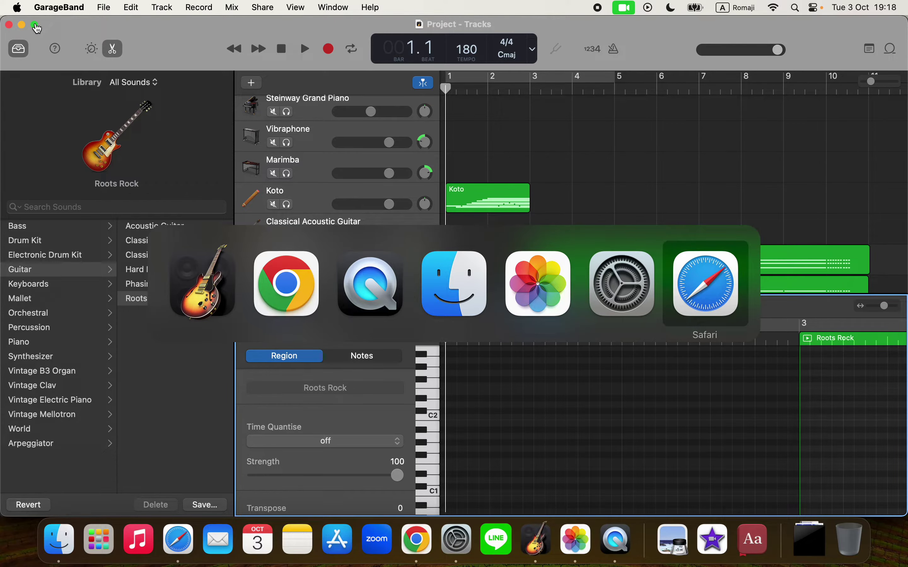
{"action": "key", "text": "super+Tab"}
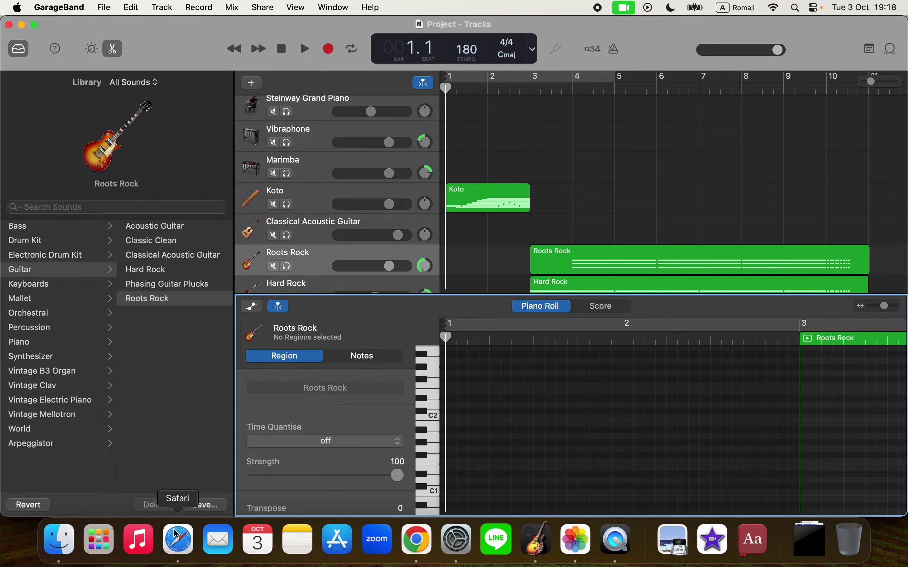
Quit Safari, and return the project window to full screen with the sound Library hidden.
{"action": "right_click", "coordinate": [175, 547]}
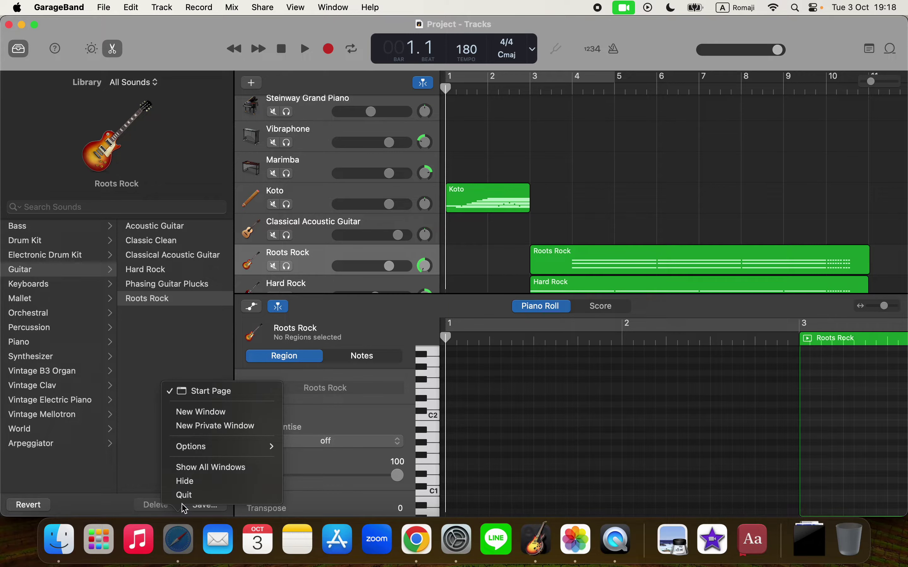
{"action": "left_click", "coordinate": [185, 496]}
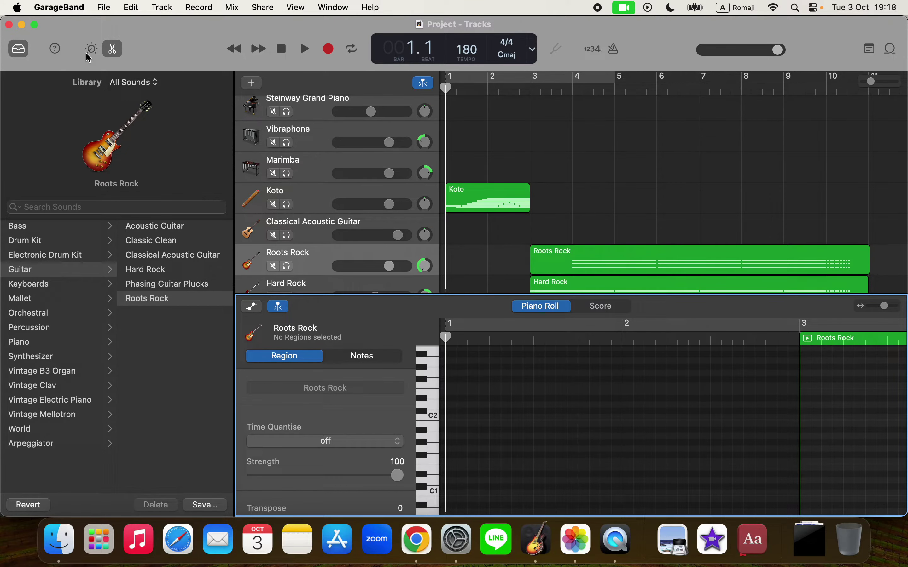
{"action": "left_click", "coordinate": [20, 49]}
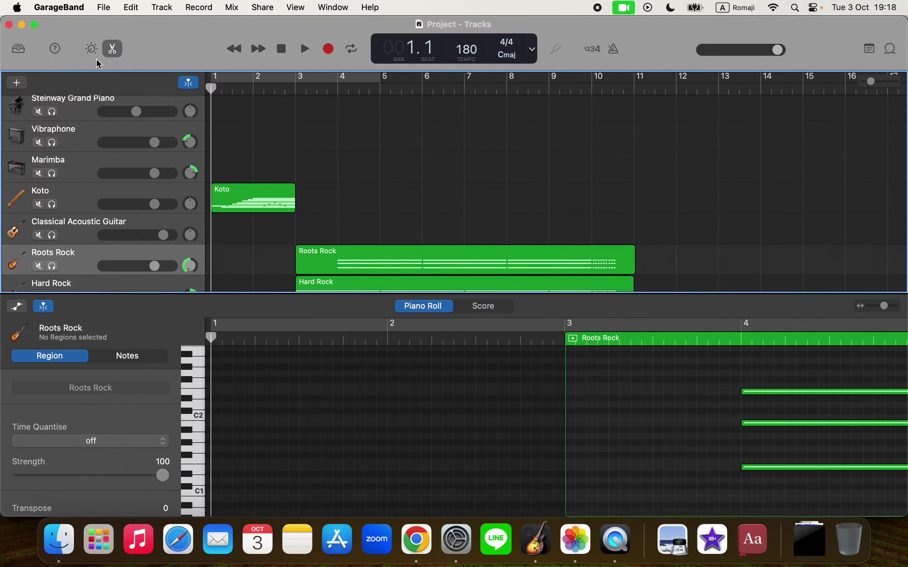
{"action": "left_click", "coordinate": [36, 25]}
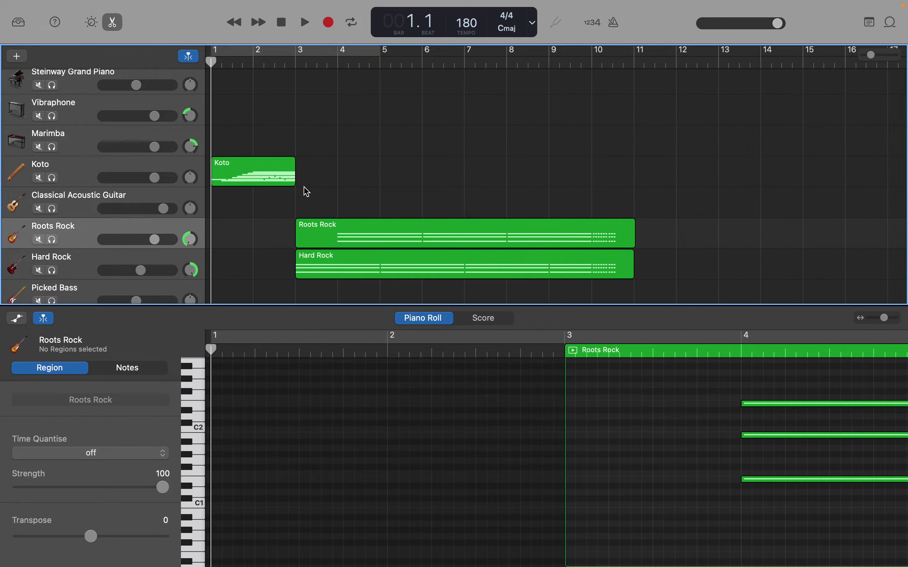
Play the song from bar 1 through bar 10, and raise the Vocal track's volume.
{"action": "key", "text": "space"}
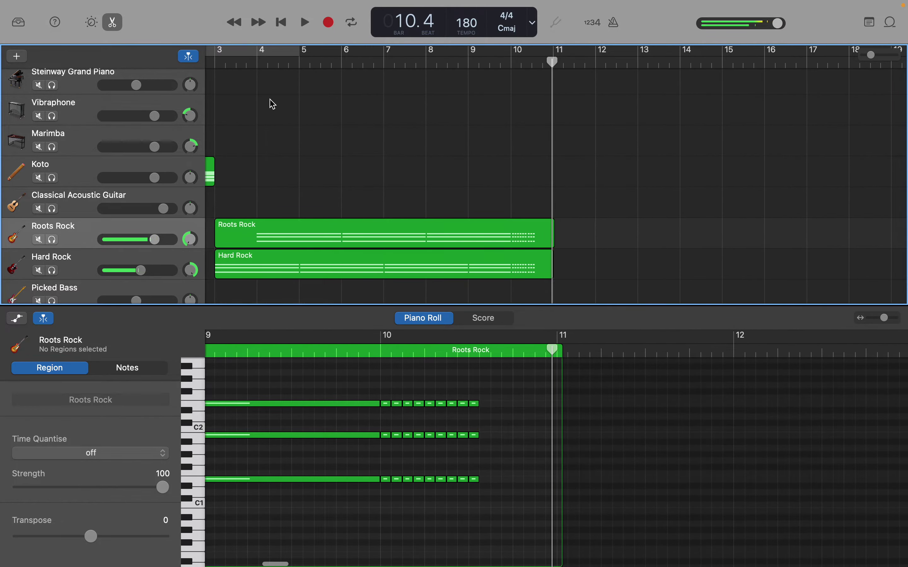
{"action": "scroll", "coordinate": [272, 104], "scroll_direction": "up", "scroll_amount": 5}
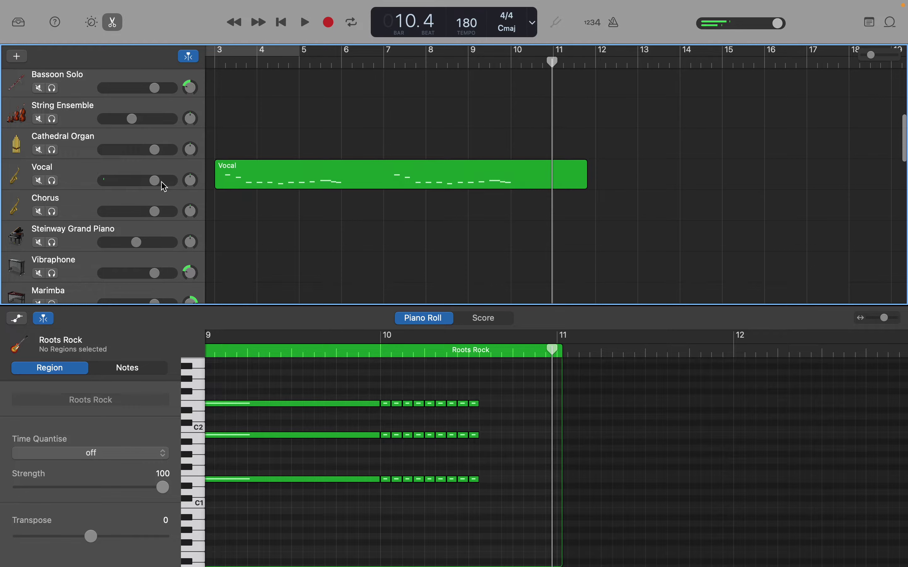
{"action": "left_click_drag", "start_coordinate": [163, 187], "coordinate": [206, 188]}
Play the song again from the beginning to check the louder Vocal track against the other parts.
{"action": "key", "text": "Return"}
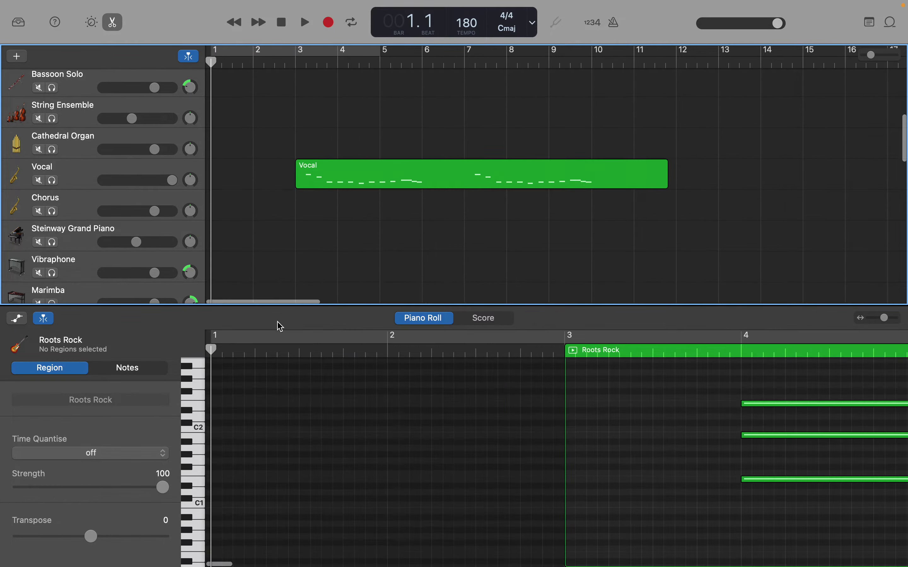
{"action": "key", "text": "space"}
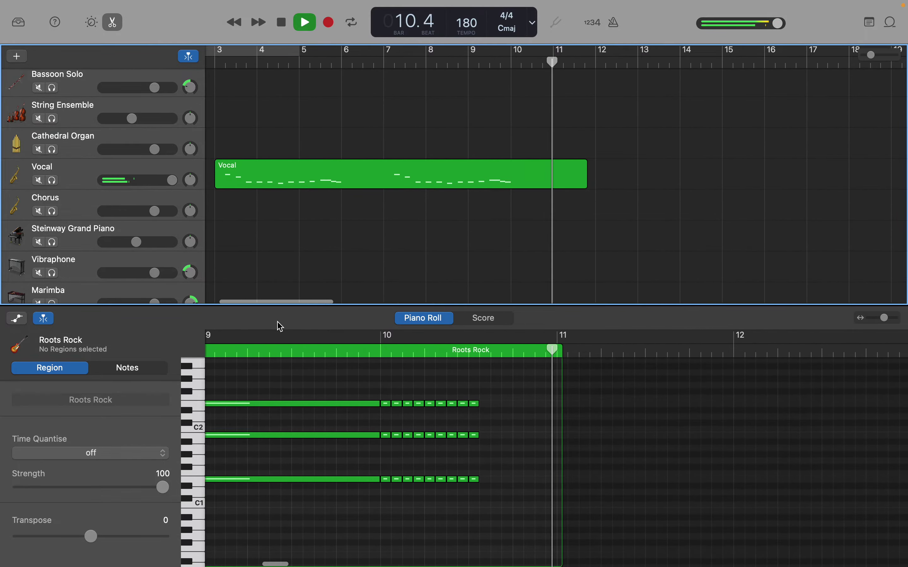
{"action": "key", "text": "space"}
Lower the Koto track's volume slightly and set the Classical Acoustic Guitar track's volume to +0.0 dB.
{"action": "left_click", "coordinate": [131, 292]}
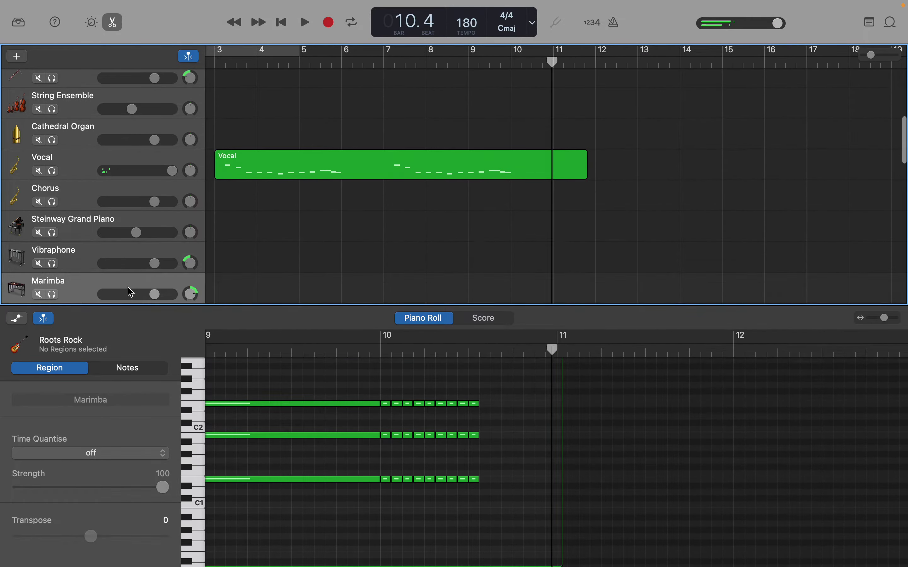
{"action": "scroll", "coordinate": [122, 256], "scroll_direction": "down", "scroll_amount": 2}
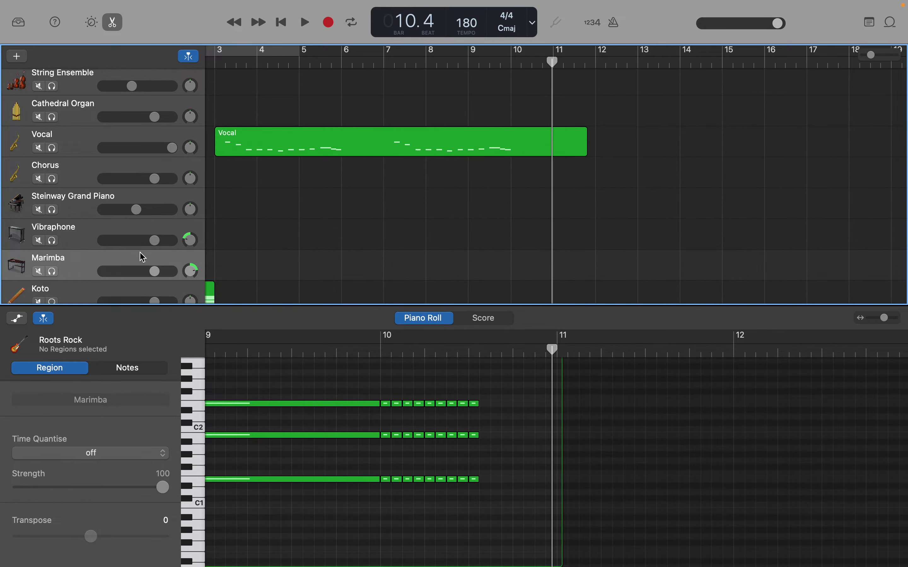
{"action": "scroll", "coordinate": [160, 248], "scroll_direction": "down", "scroll_amount": 5}
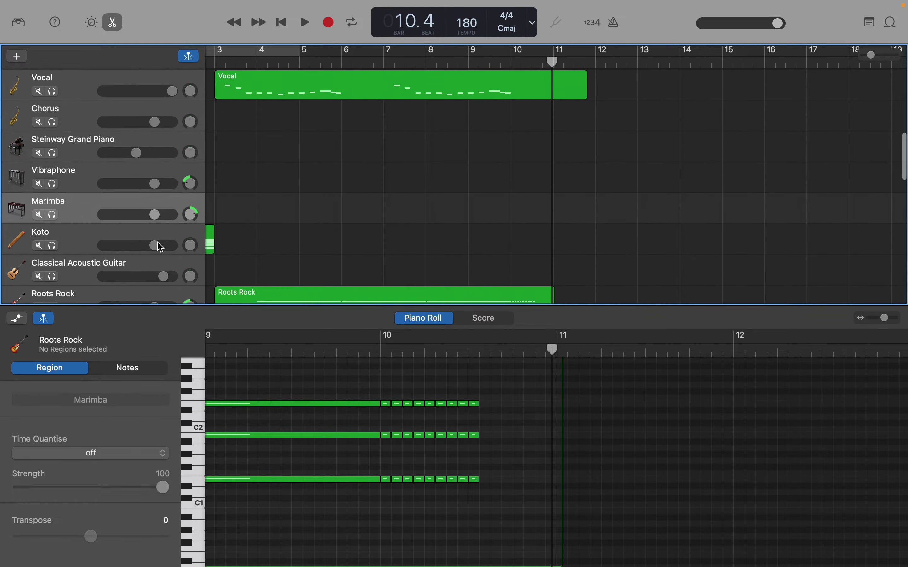
{"action": "scroll", "coordinate": [161, 248], "scroll_direction": "down", "scroll_amount": 3}
{"action": "left_click_drag", "start_coordinate": [157, 208], "coordinate": [152, 239]}
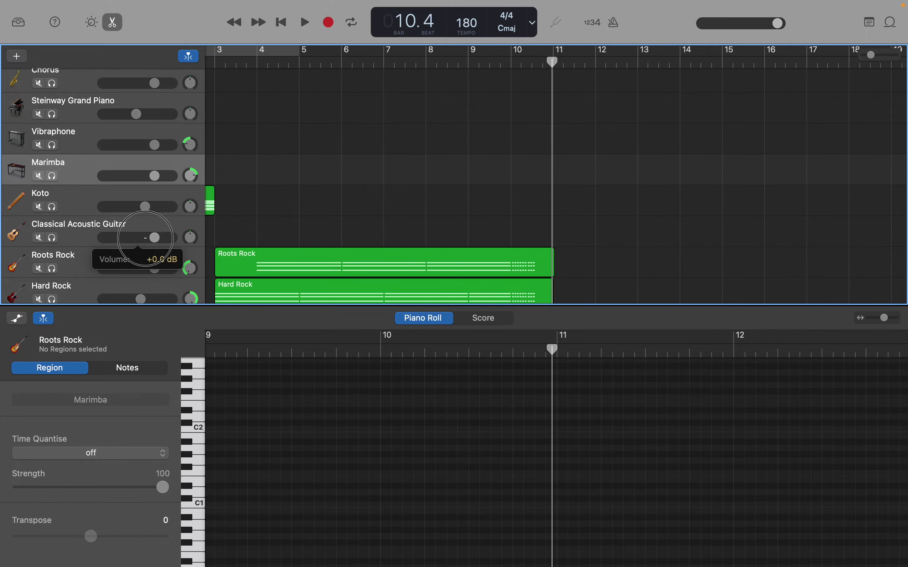
{"action": "left_click_drag", "start_coordinate": [146, 239], "coordinate": [146, 240]}
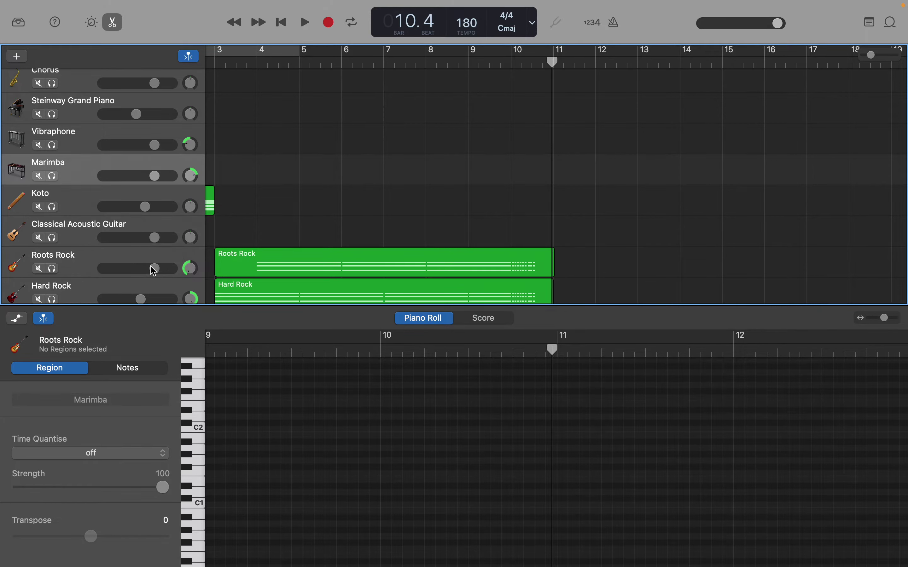
Lower the Roots Rock track's volume to -3.0 dB and the Hard Rock track's volume to -7.4 dB.
{"action": "left_click_drag", "start_coordinate": [153, 271], "coordinate": [137, 268]}
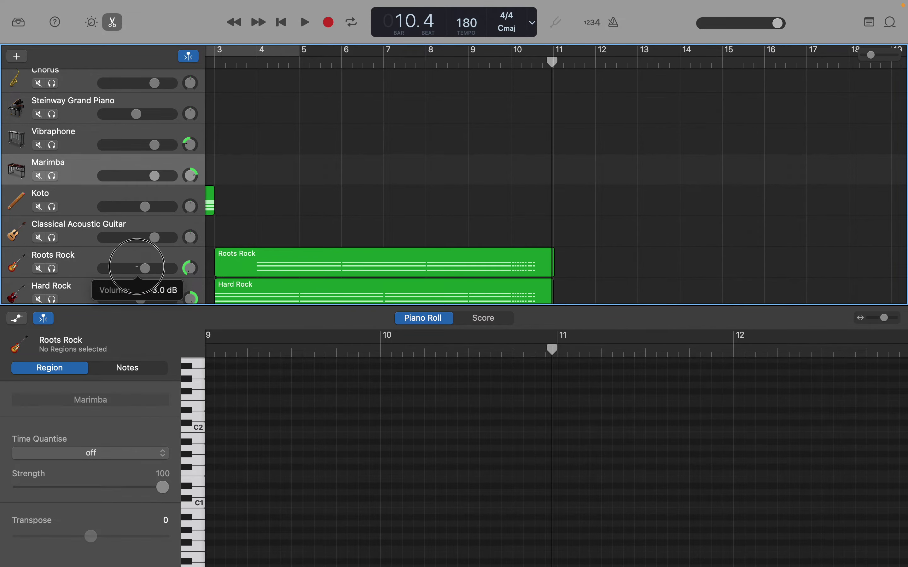
{"action": "left_click_drag", "start_coordinate": [138, 267], "coordinate": [144, 268]}
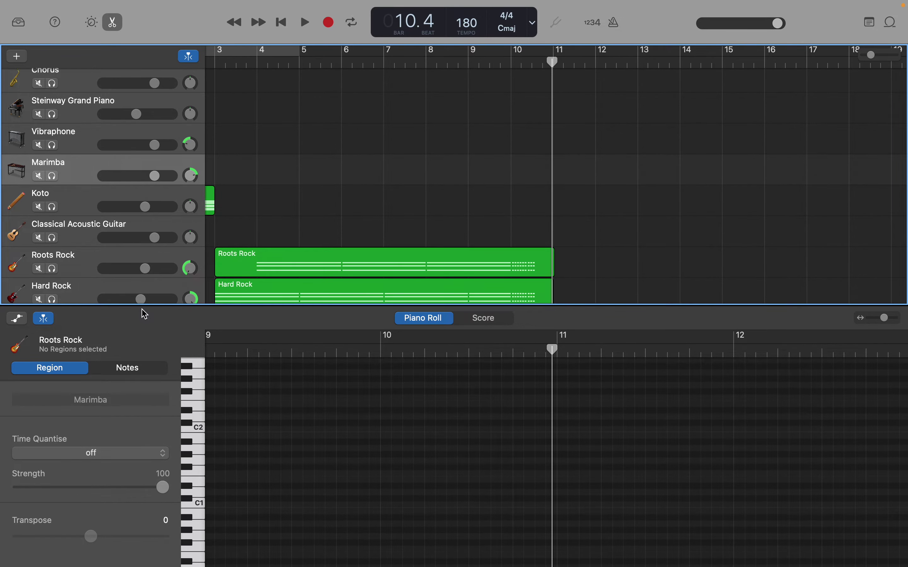
{"action": "scroll", "coordinate": [146, 298], "scroll_direction": "down", "scroll_amount": 2}
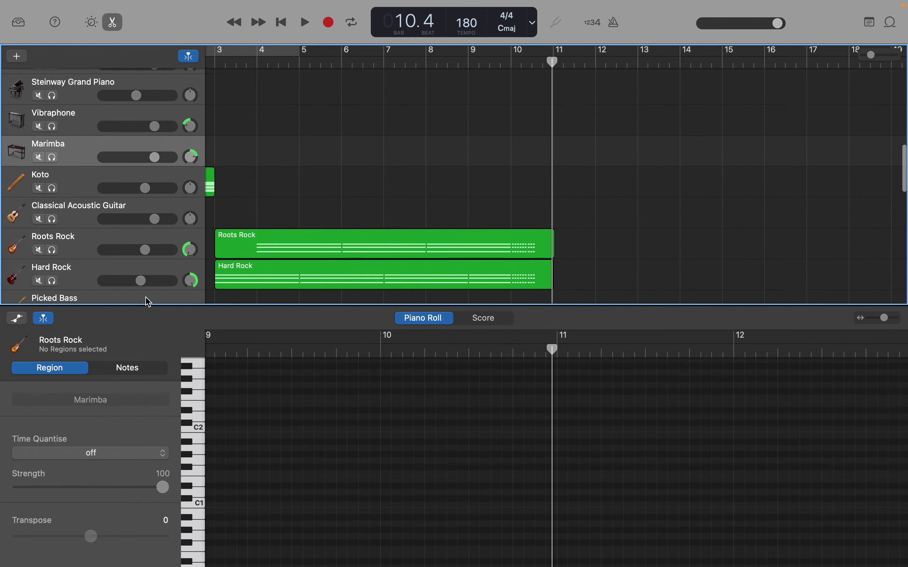
{"action": "left_click", "coordinate": [142, 277]}
{"action": "left_click_drag", "start_coordinate": [142, 278], "coordinate": [128, 277]}
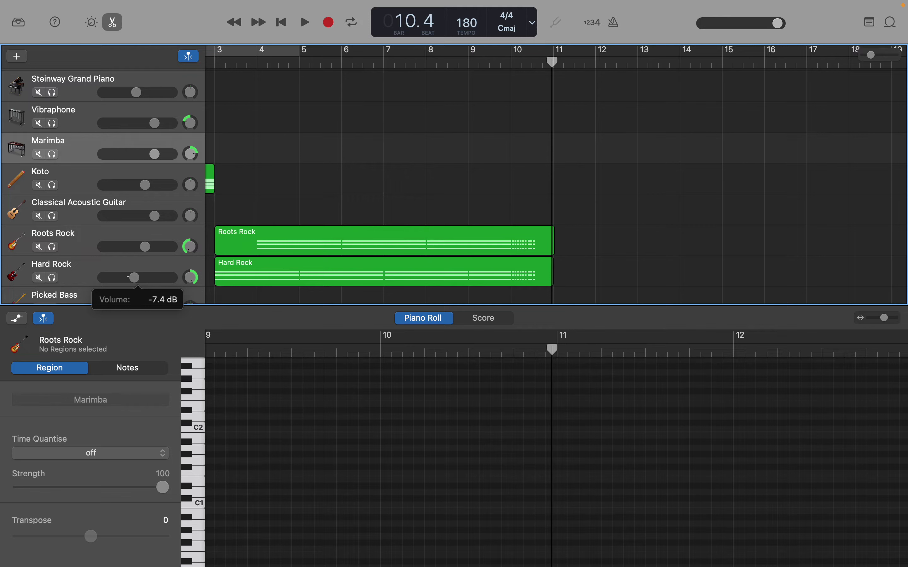
{"action": "left_click_drag", "start_coordinate": [129, 278], "coordinate": [128, 278]}
{"action": "left_click_drag", "start_coordinate": [133, 278], "coordinate": [135, 278]}
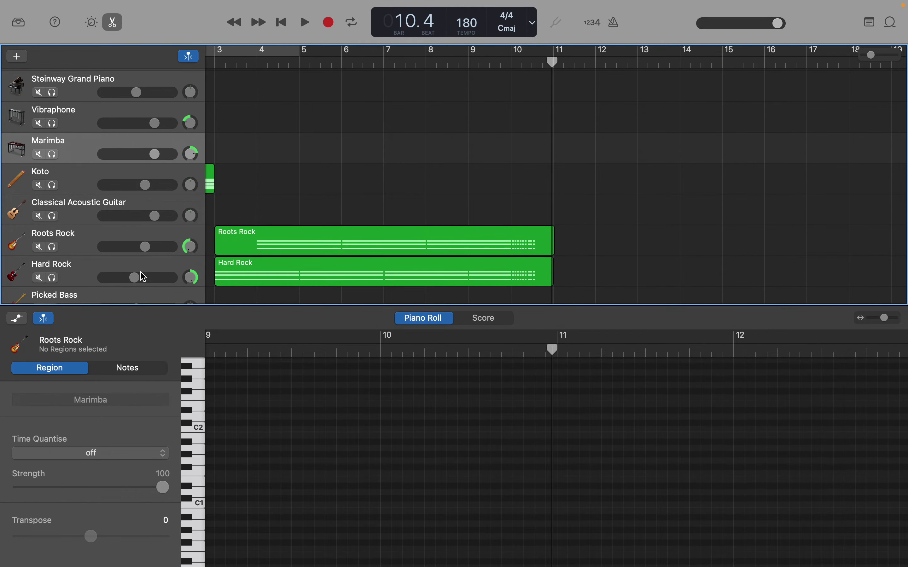
Play the song from bar 1 past the end of the guitar regions to check the new volume balance.
{"action": "key", "text": "Return"}
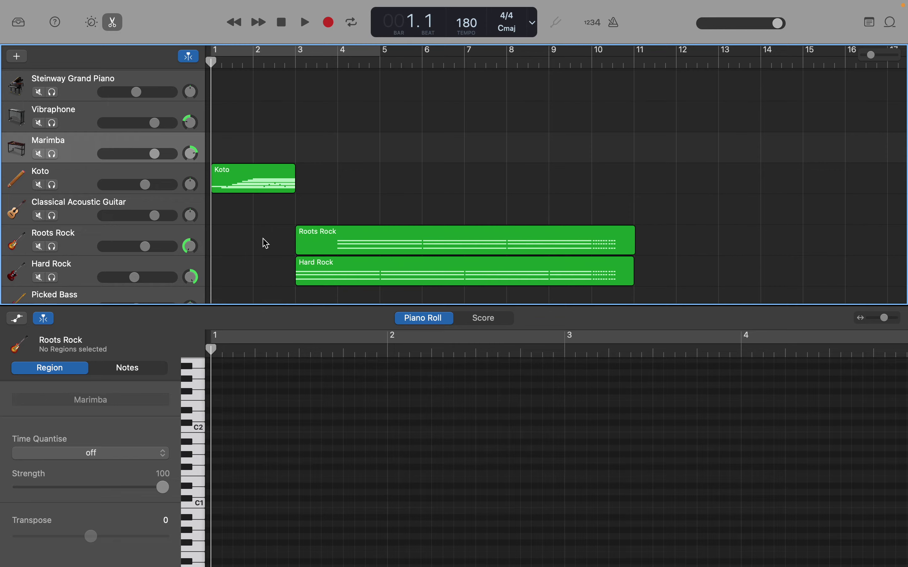
{"action": "key", "text": "space"}
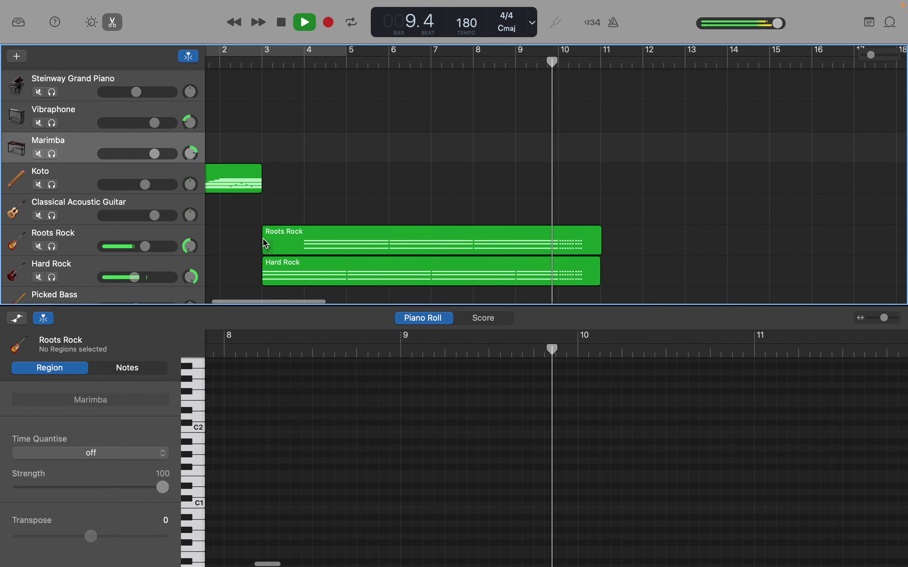
{"action": "key", "text": "space"}
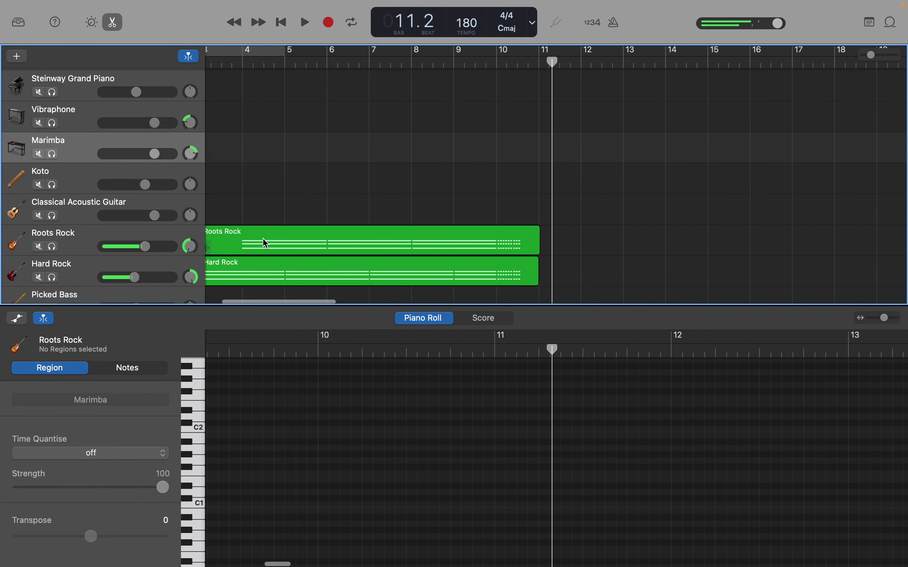
Examine the tracks from String Ensemble down to Orchestral Kit, reviewing their volume levels and which ones contain regions.
{"action": "scroll", "coordinate": [266, 243], "scroll_direction": "left", "scroll_amount": 5}
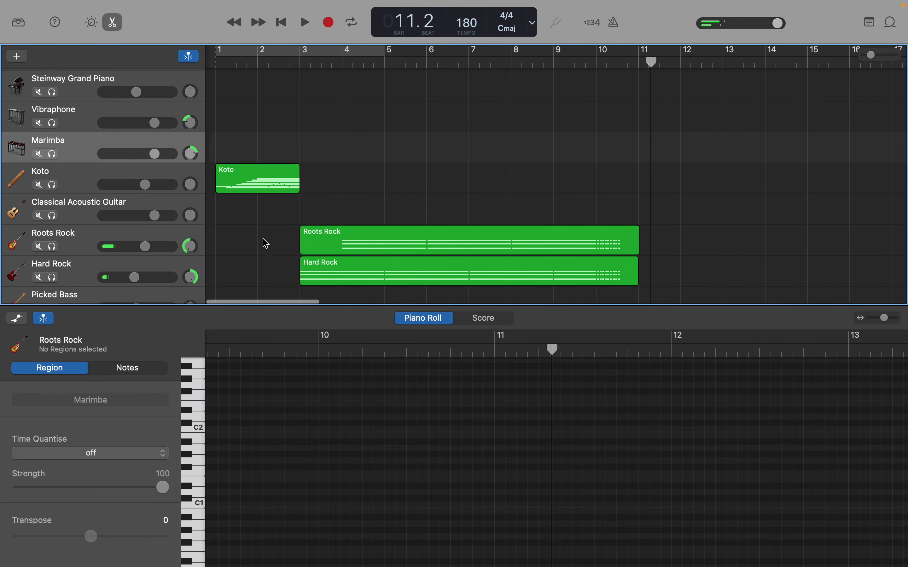
{"action": "scroll", "coordinate": [265, 243], "scroll_direction": "up", "scroll_amount": 5}
{"action": "scroll", "coordinate": [265, 243], "scroll_direction": "up", "scroll_amount": 2}
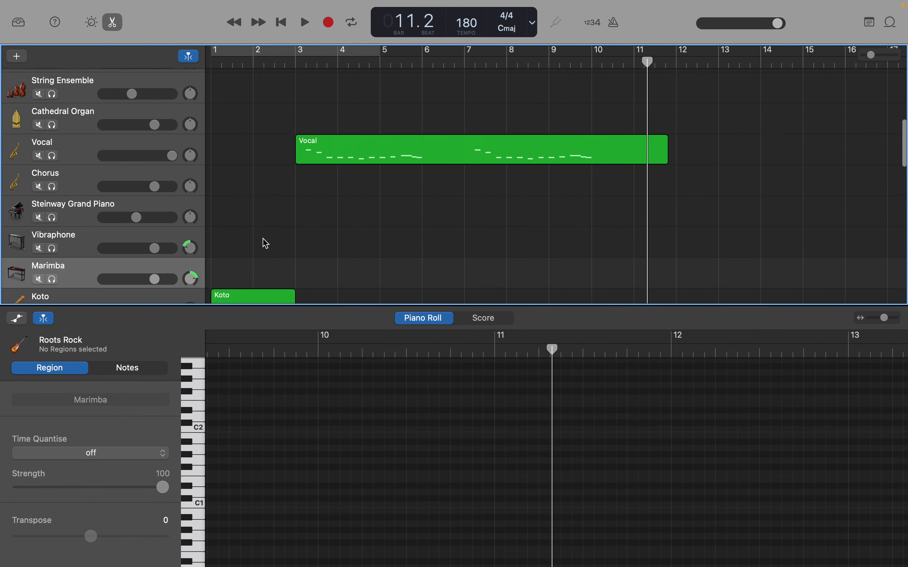
{"action": "scroll", "coordinate": [266, 243], "scroll_direction": "down", "scroll_amount": 2}
{"action": "scroll", "coordinate": [265, 243], "scroll_direction": "down", "scroll_amount": 3}
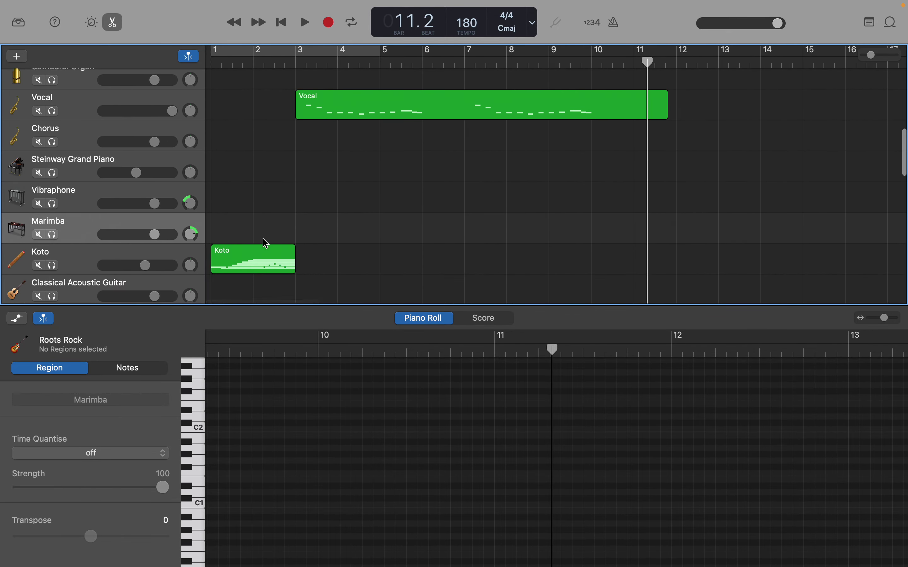
{"action": "scroll", "coordinate": [266, 243], "scroll_direction": "down", "scroll_amount": 2}
{"action": "scroll", "coordinate": [266, 243], "scroll_direction": "down", "scroll_amount": 3}
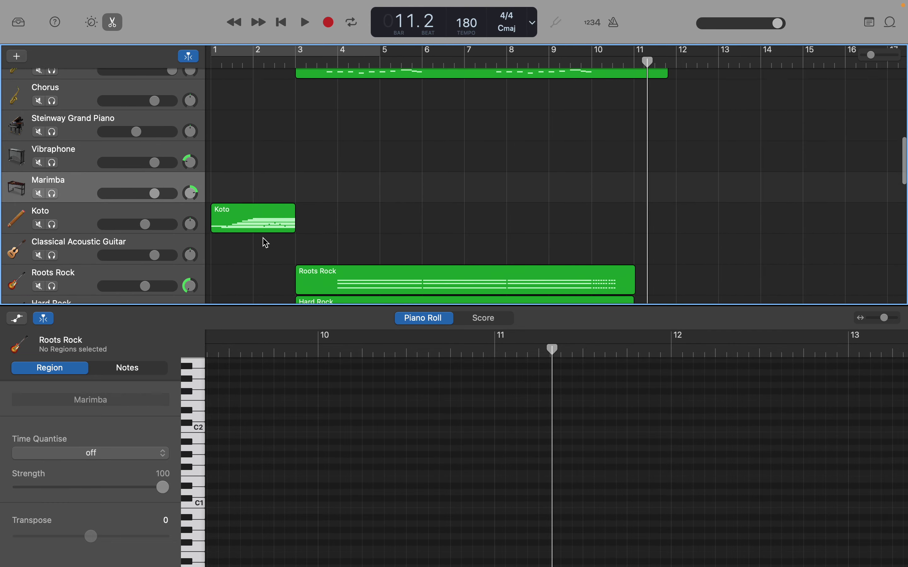
{"action": "scroll", "coordinate": [265, 243], "scroll_direction": "down", "scroll_amount": 9}
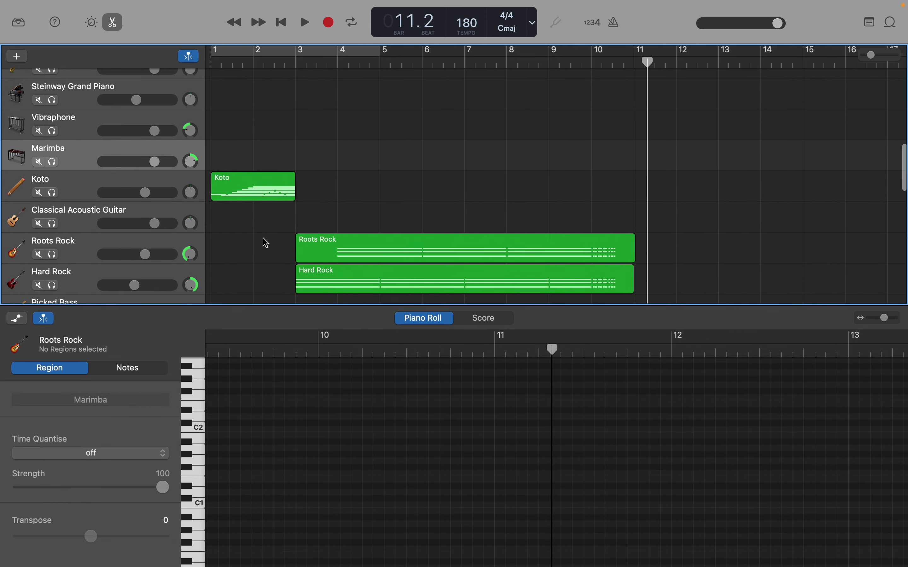
{"action": "scroll", "coordinate": [265, 243], "scroll_direction": "down", "scroll_amount": 6}
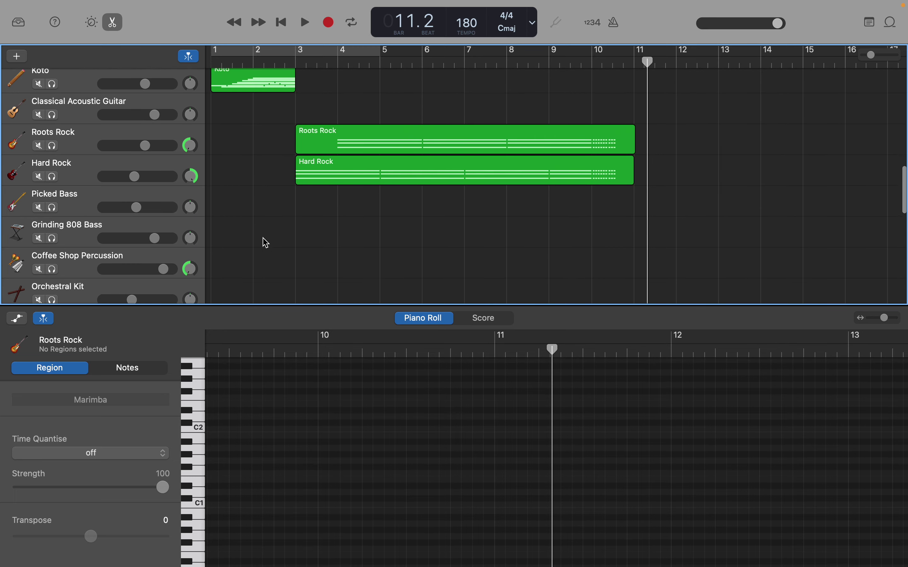
{"action": "scroll", "coordinate": [265, 243], "scroll_direction": "up", "scroll_amount": 3}
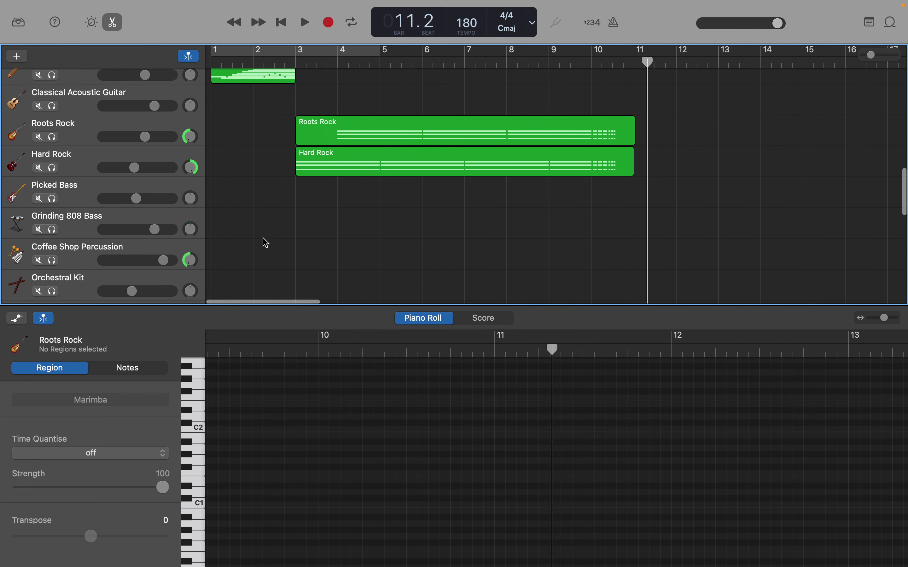
{"action": "scroll", "coordinate": [265, 243], "scroll_direction": "up", "scroll_amount": 3}
{"action": "scroll", "coordinate": [266, 243], "scroll_direction": "up", "scroll_amount": 3}
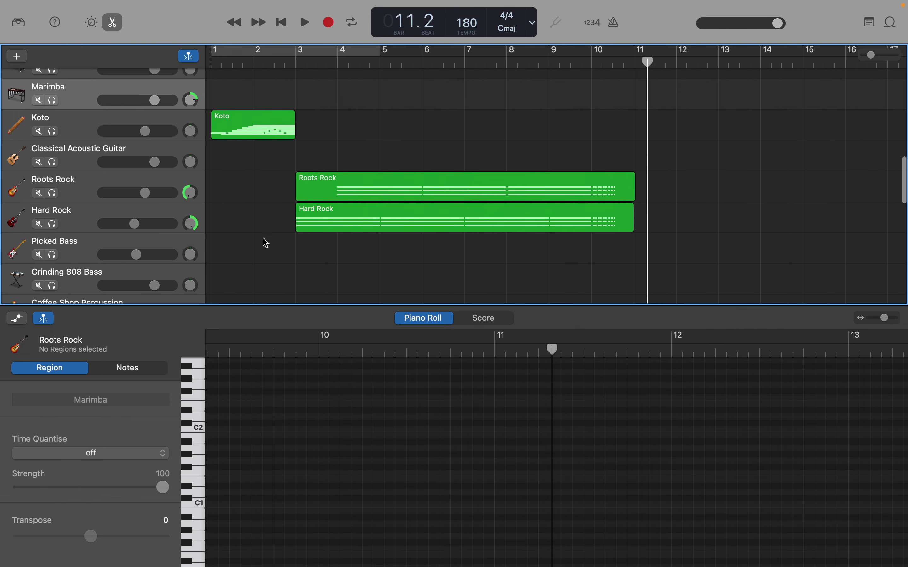